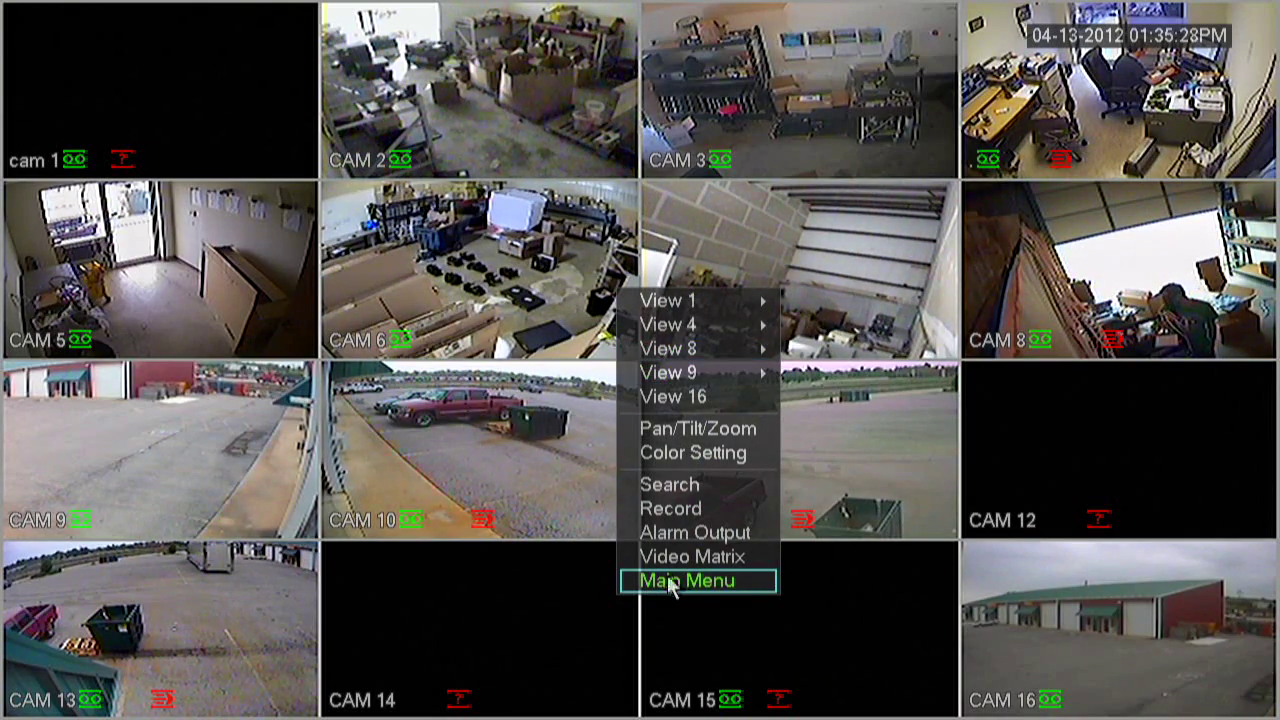
Turn on DHCP under Main Menu > Setting > Network and save the change
{"action": "left_click", "coordinate": [668, 582]}
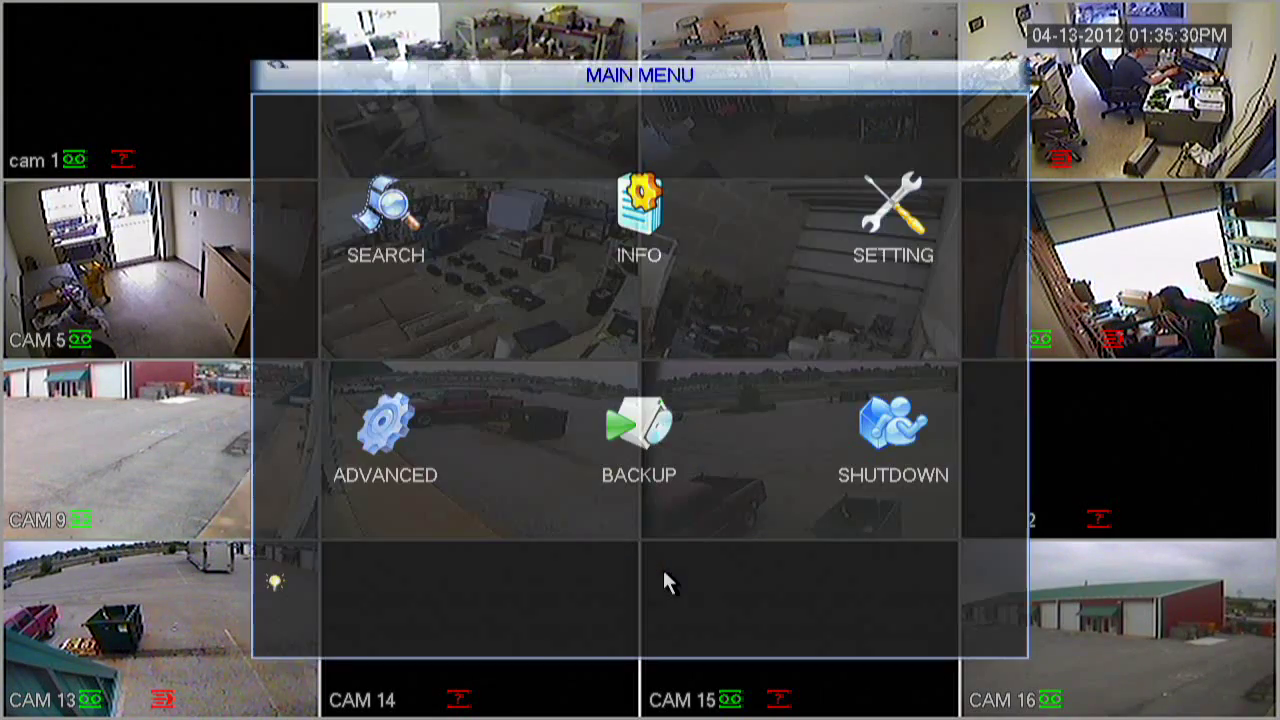
{"action": "left_click", "coordinate": [884, 257]}
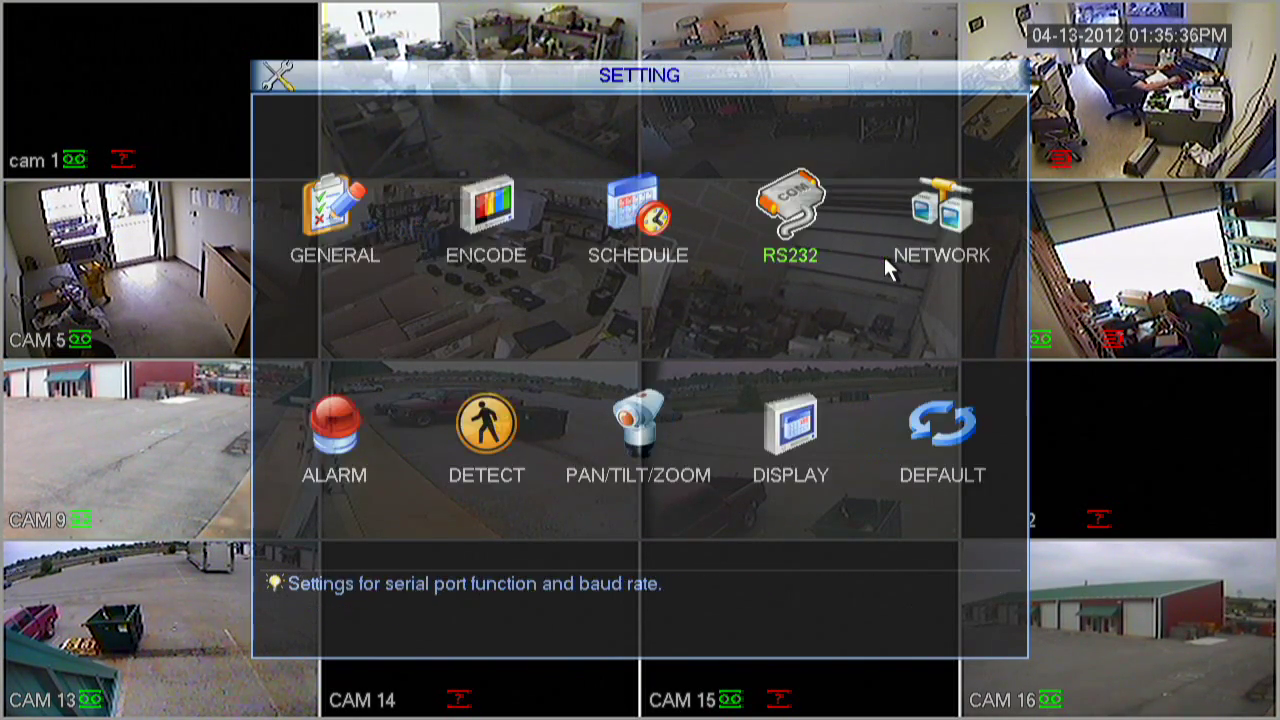
{"action": "left_click", "coordinate": [943, 262]}
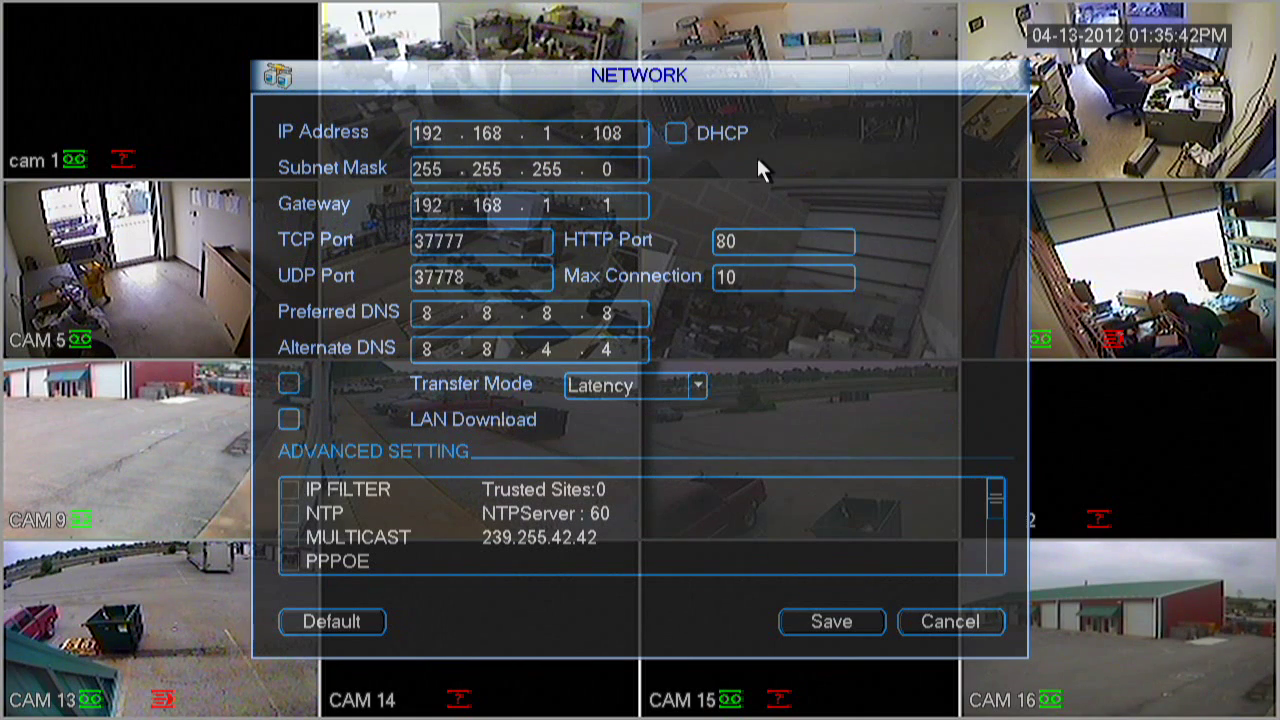
{"action": "left_click", "coordinate": [677, 134]}
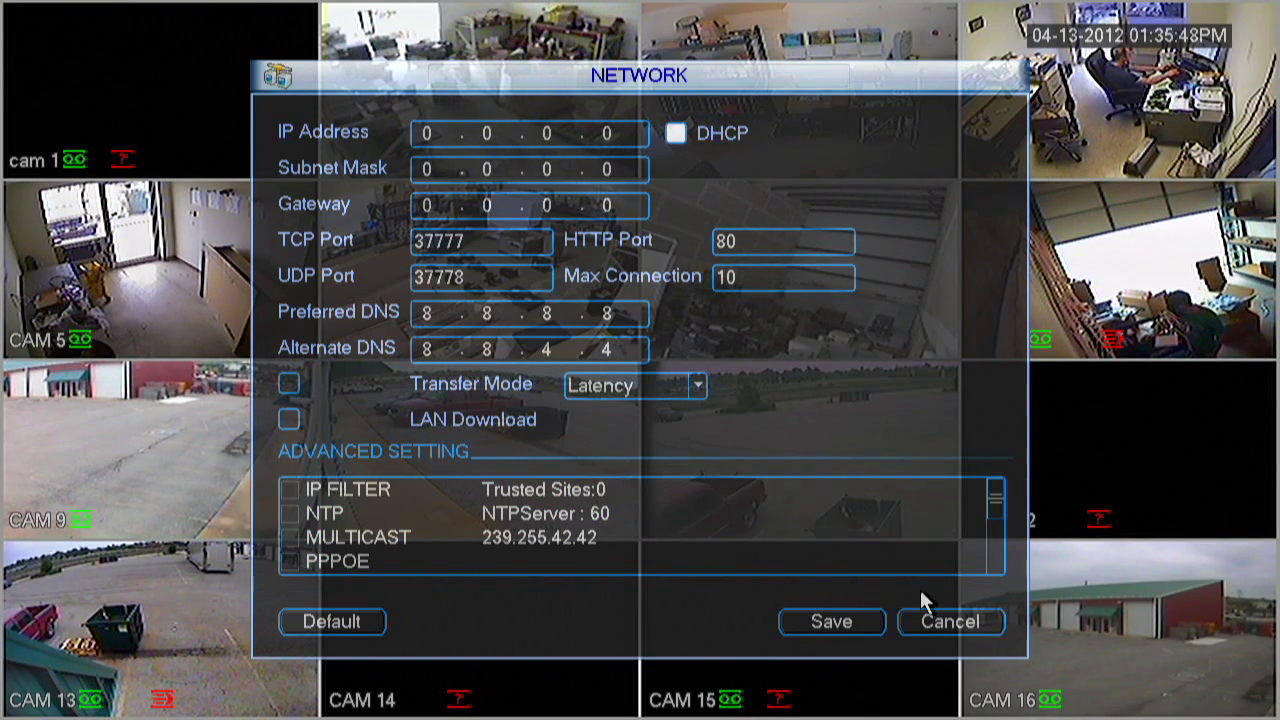
{"action": "left_click", "coordinate": [837, 621]}
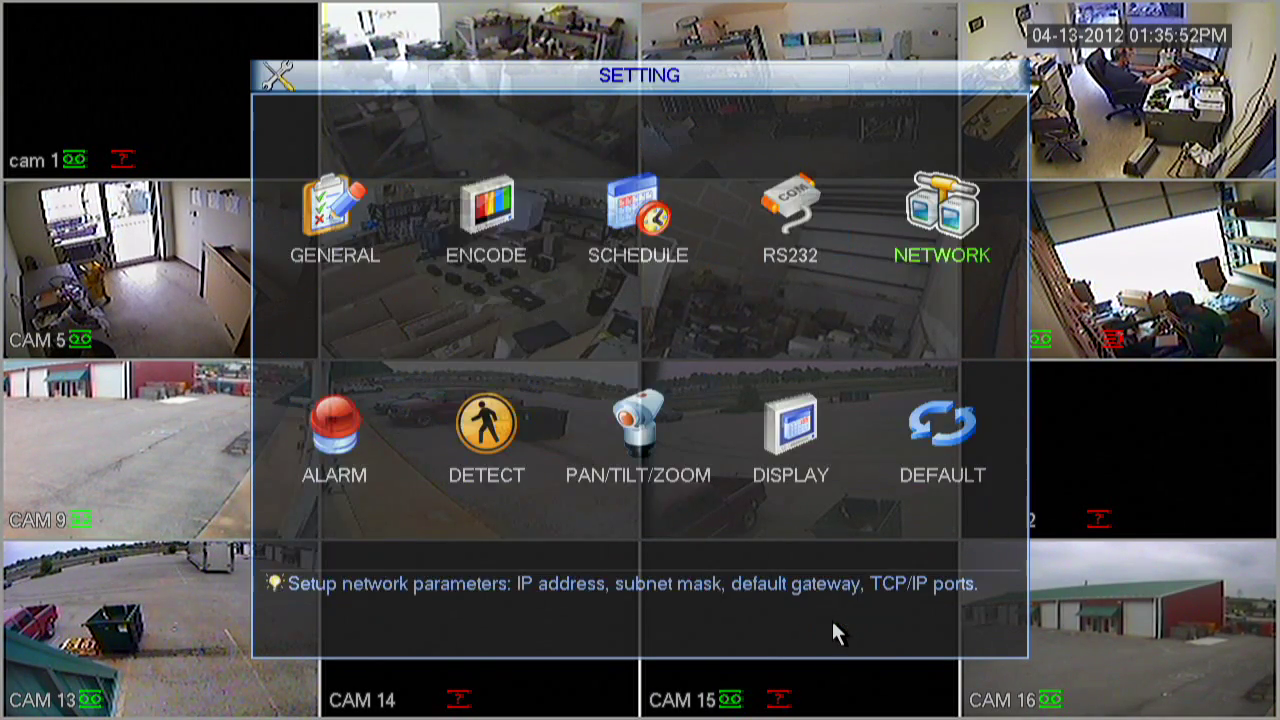
Back out of the DVR menus to the 16-camera live grid
{"action": "right_click", "coordinate": [821, 565]}
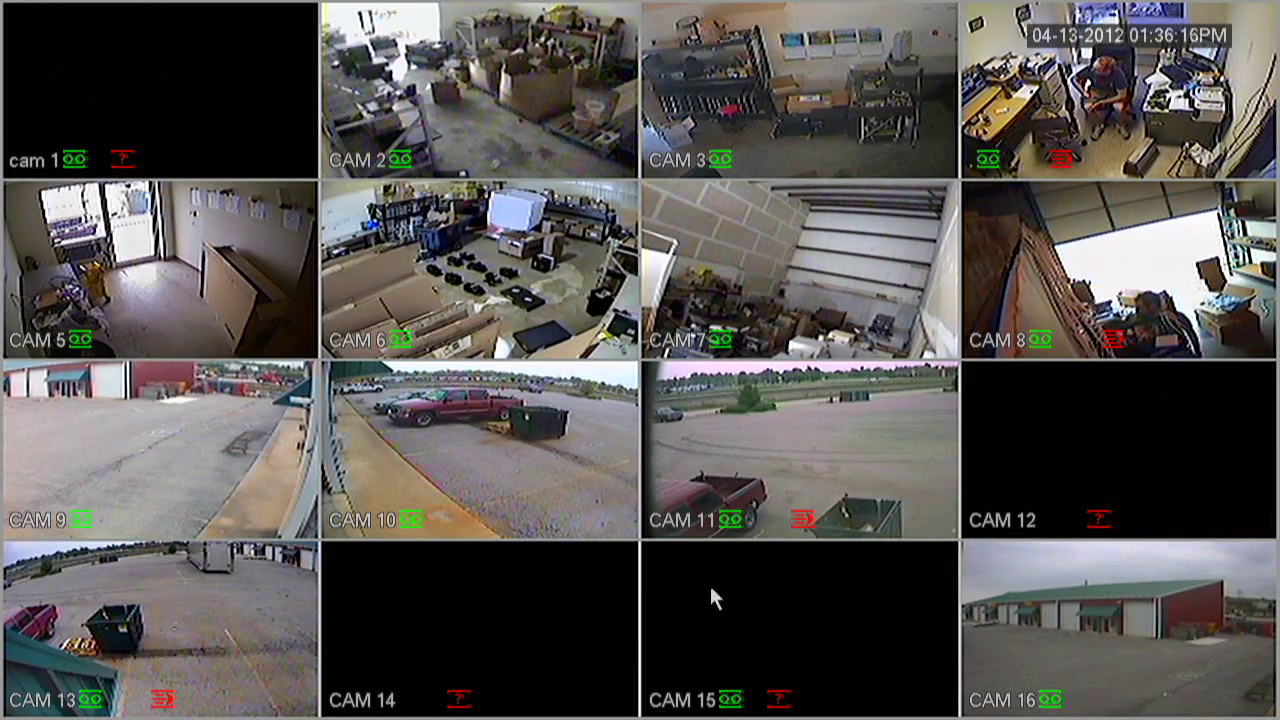
Untick DHCP so the DVR keeps IP 10.0.0.17 with gateway 10.0.0.1, and save
{"action": "right_click", "coordinate": [687, 210]}
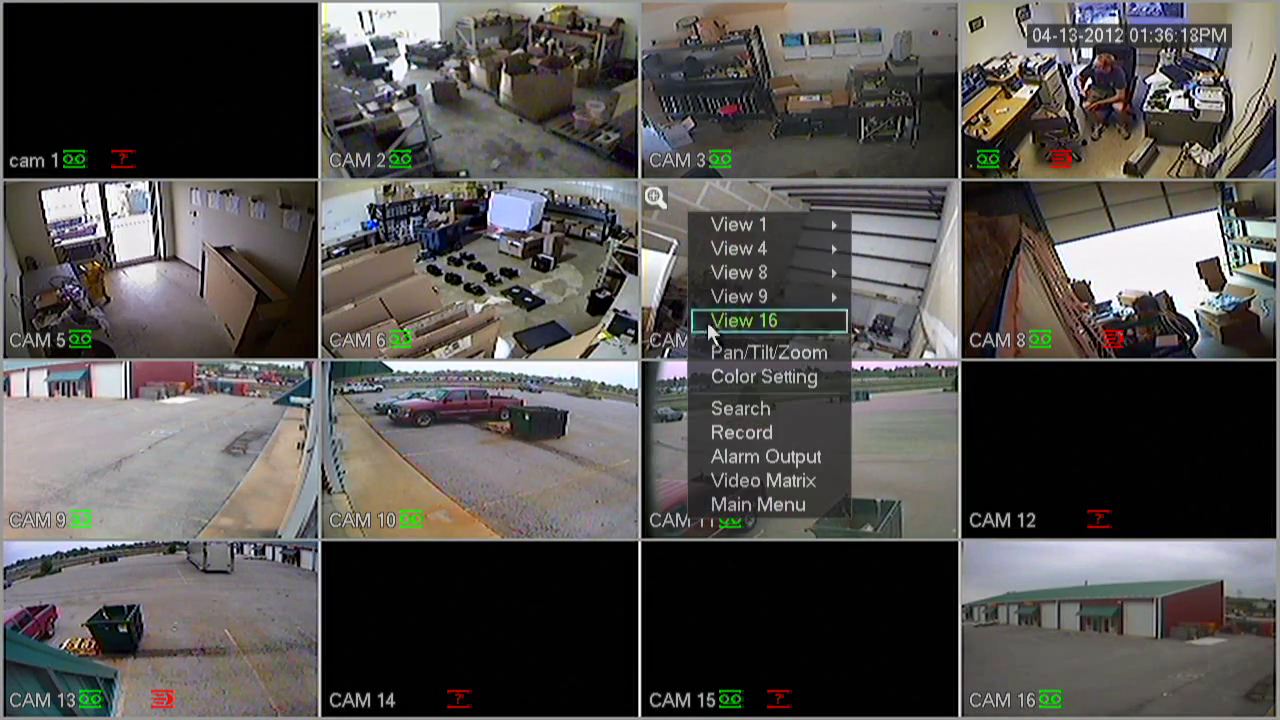
{"action": "left_click", "coordinate": [786, 506]}
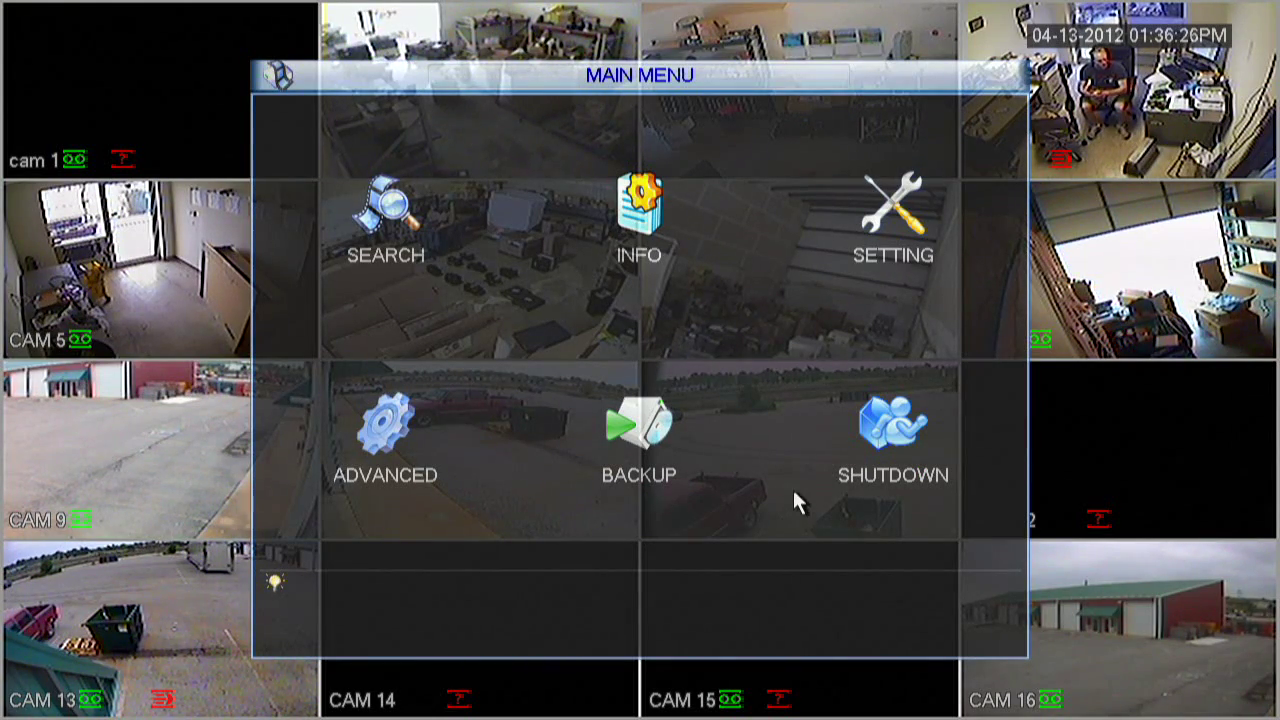
{"action": "left_click", "coordinate": [893, 256]}
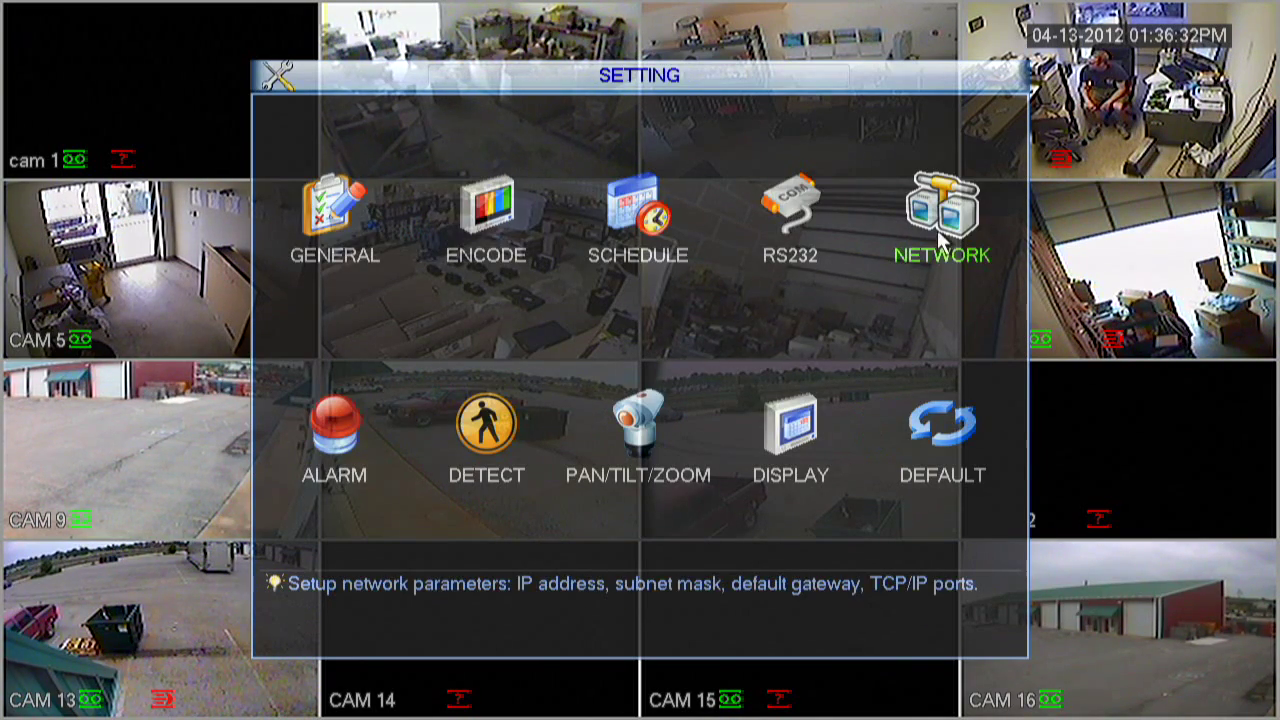
{"action": "left_click", "coordinate": [938, 240]}
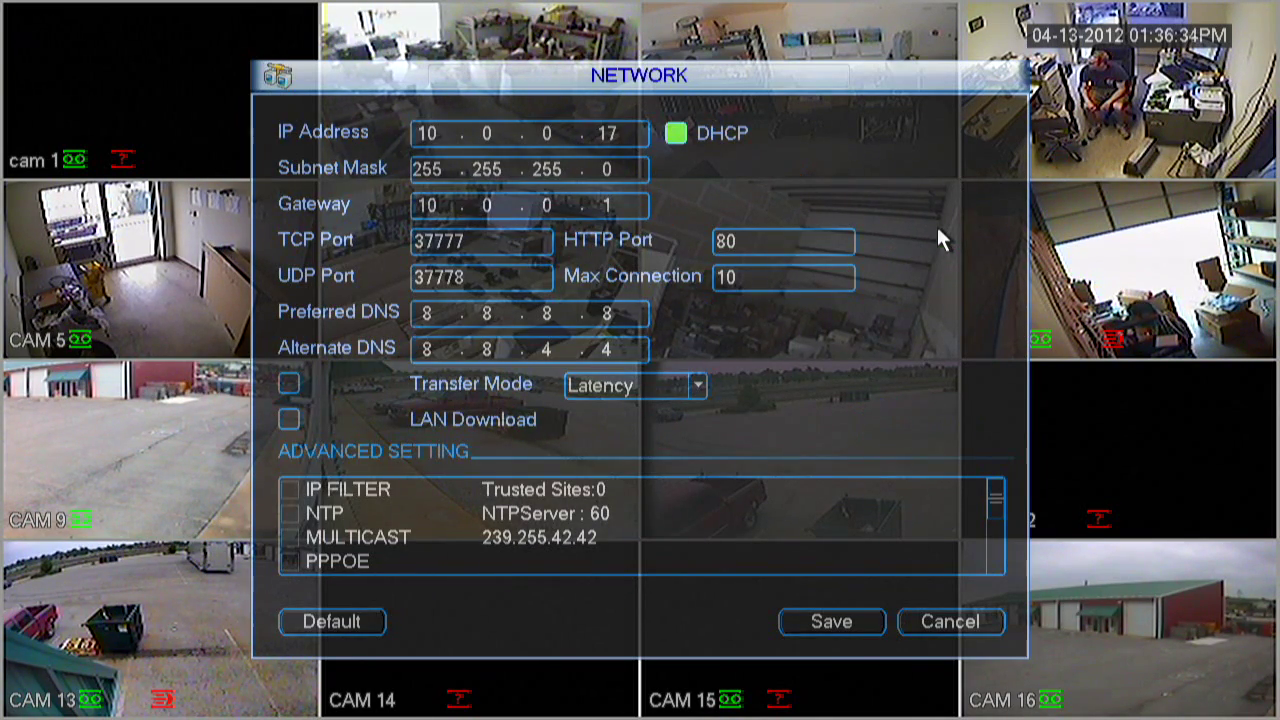
{"action": "left_click", "coordinate": [672, 133]}
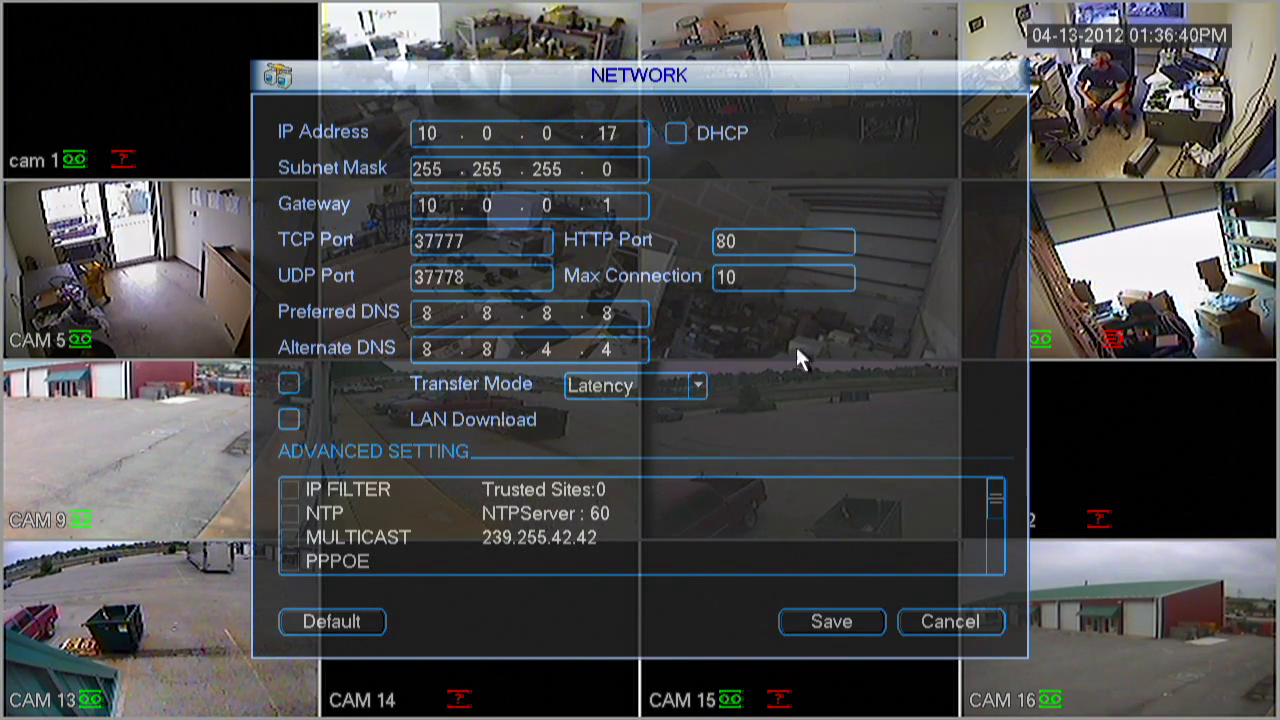
{"action": "left_click", "coordinate": [839, 626]}
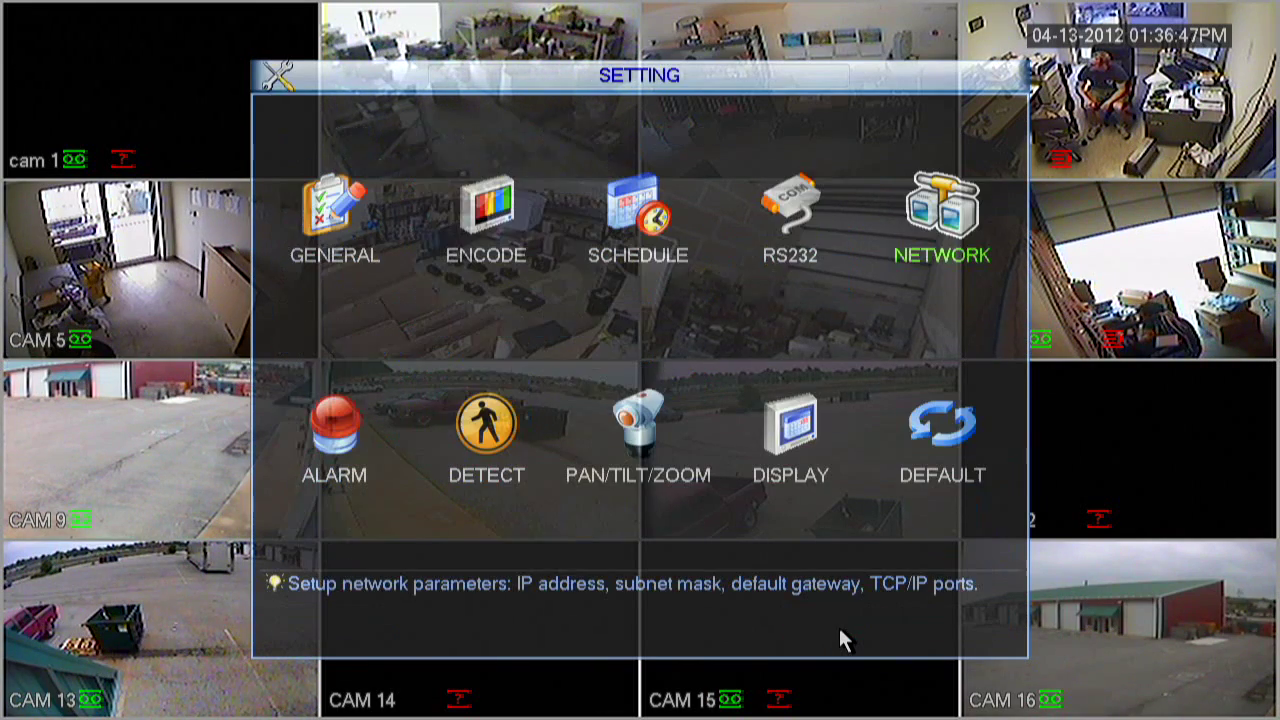
Open Internet Explorer's custom security settings for the Internet zone from Internet Options
{"action": "right_click", "coordinate": [783, 545]}
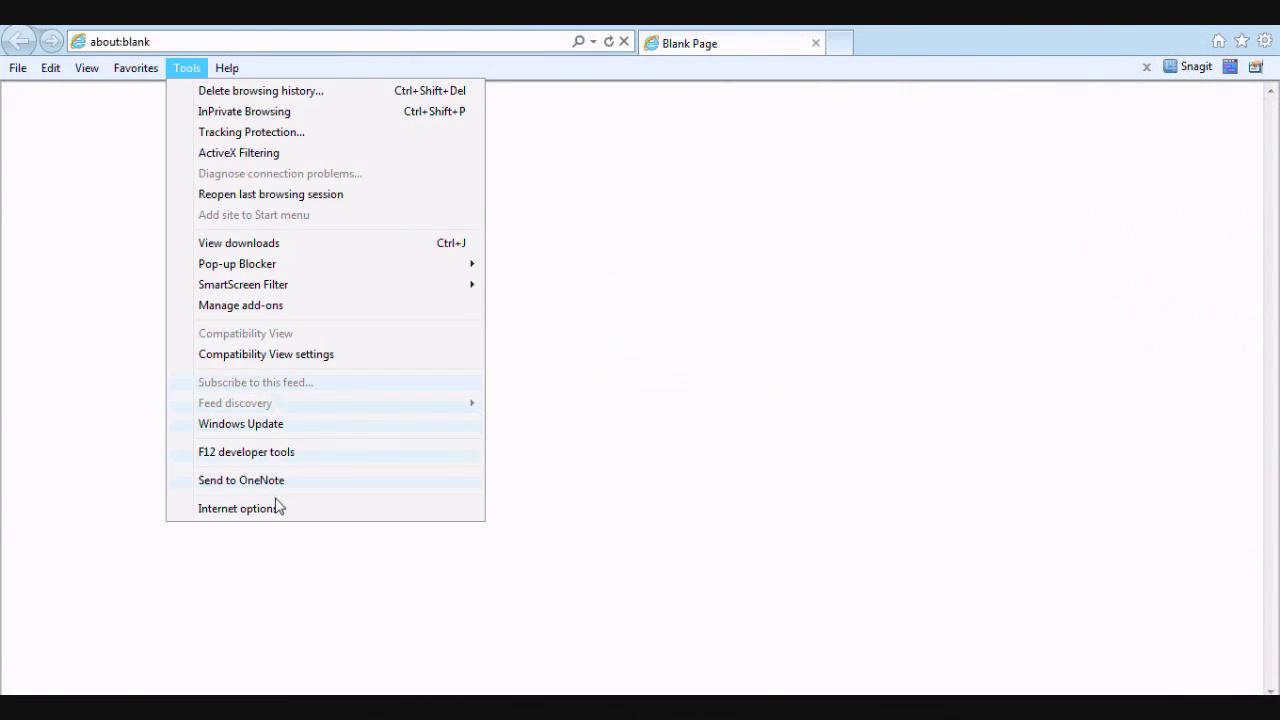
{"action": "left_click", "coordinate": [281, 510]}
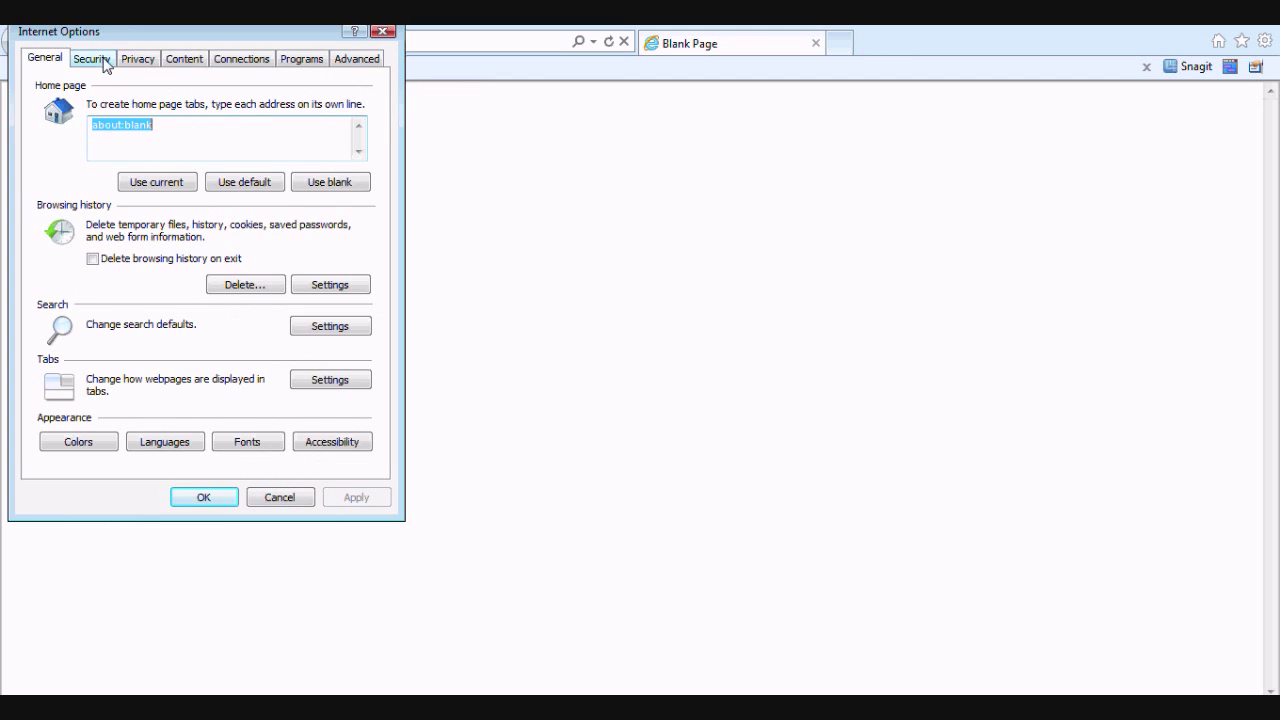
{"action": "left_click", "coordinate": [102, 60]}
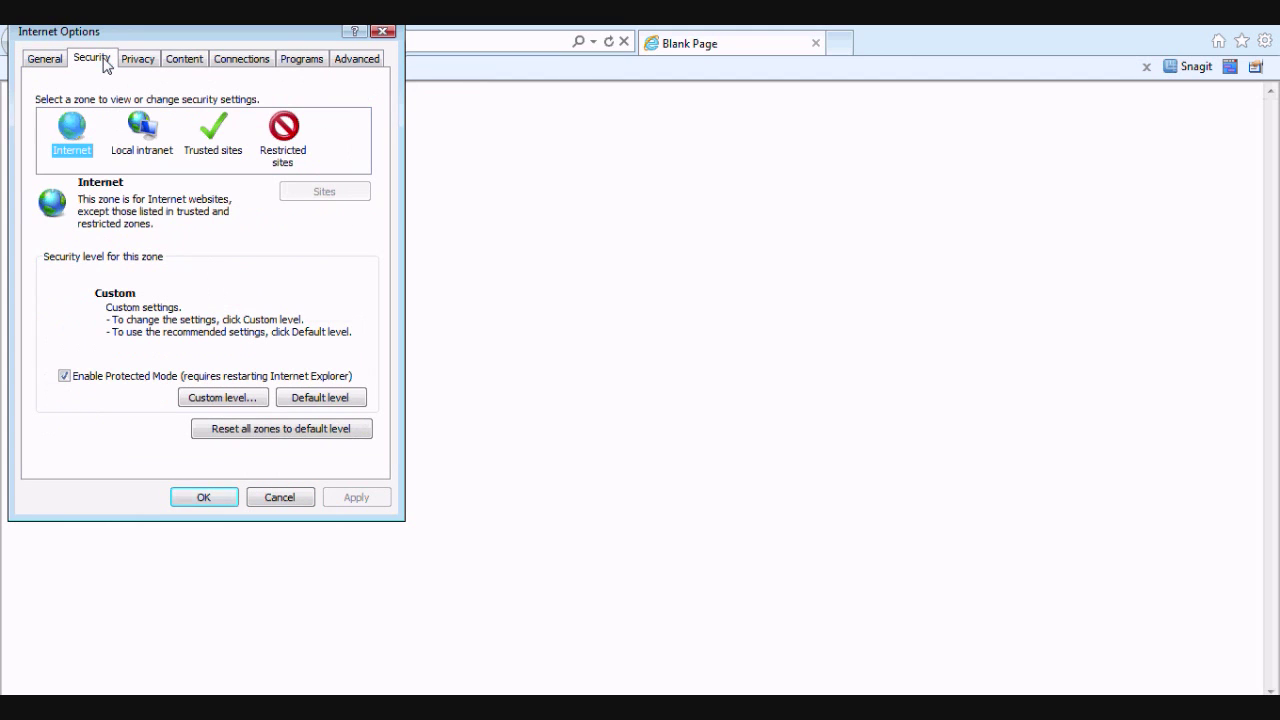
{"action": "left_click", "coordinate": [218, 398]}
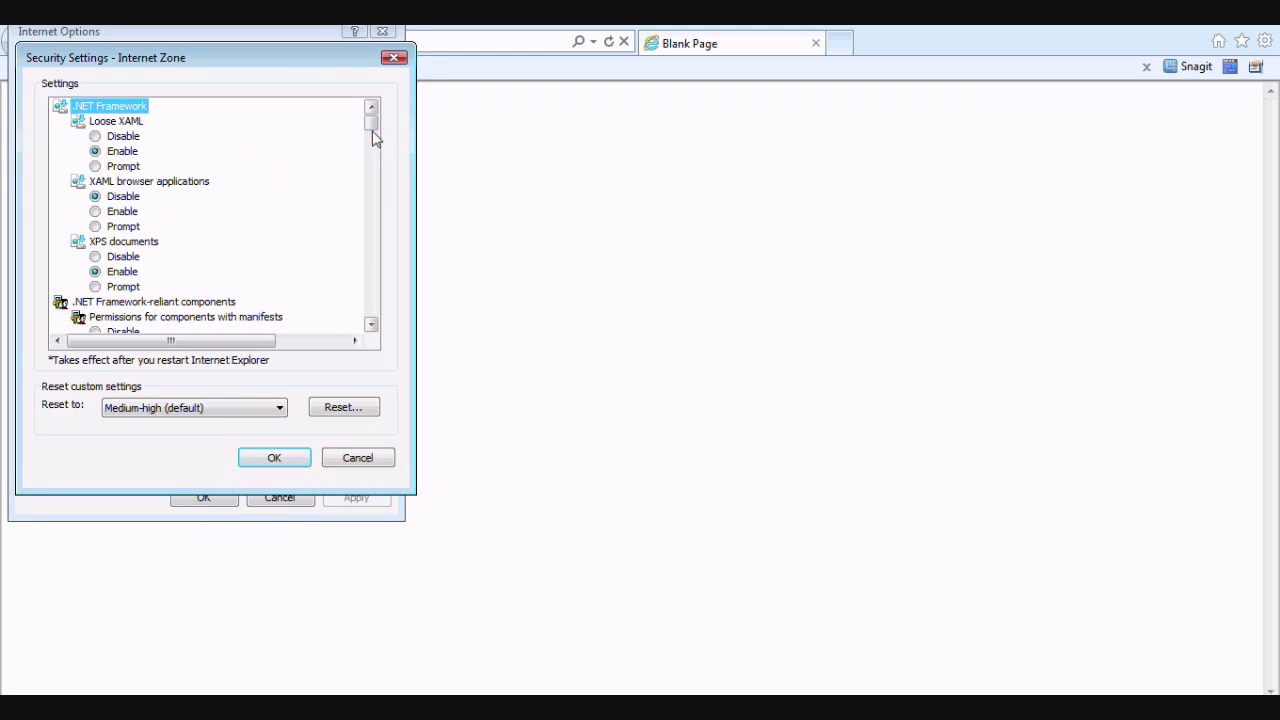
{"action": "left_click_drag", "start_coordinate": [372, 122], "coordinate": [373, 152]}
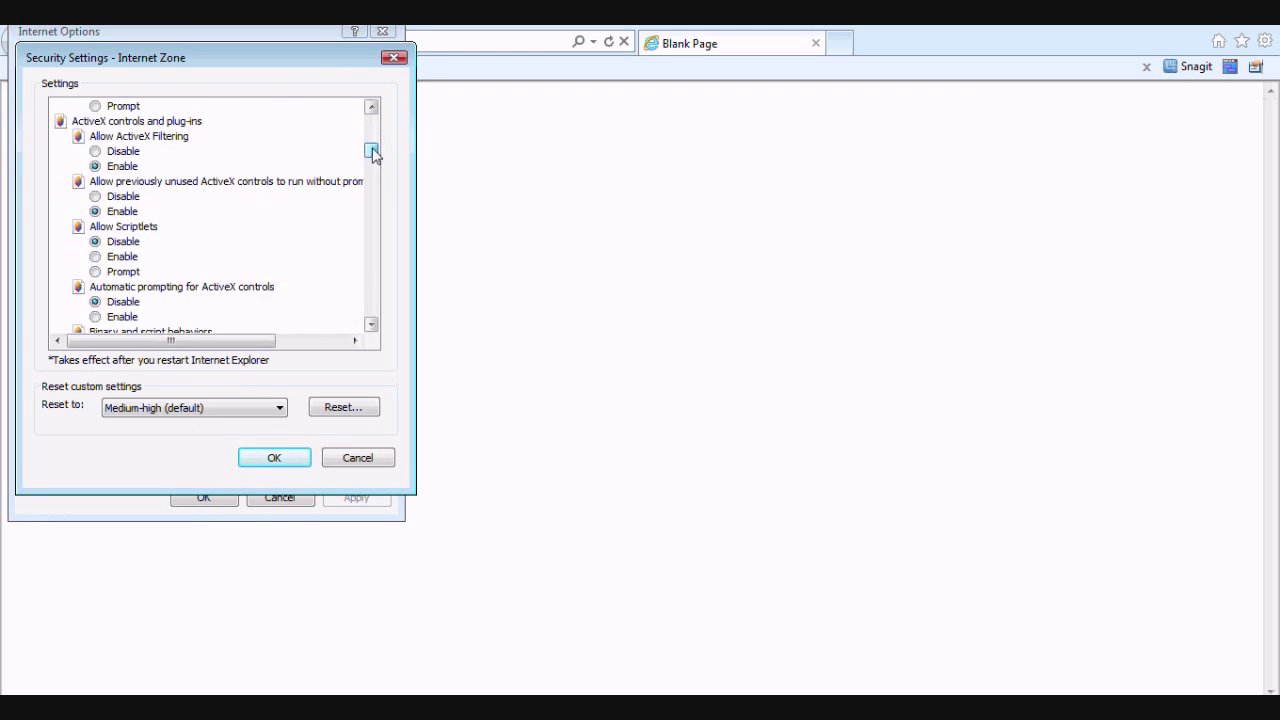
{"action": "left_click", "coordinate": [371, 324]}
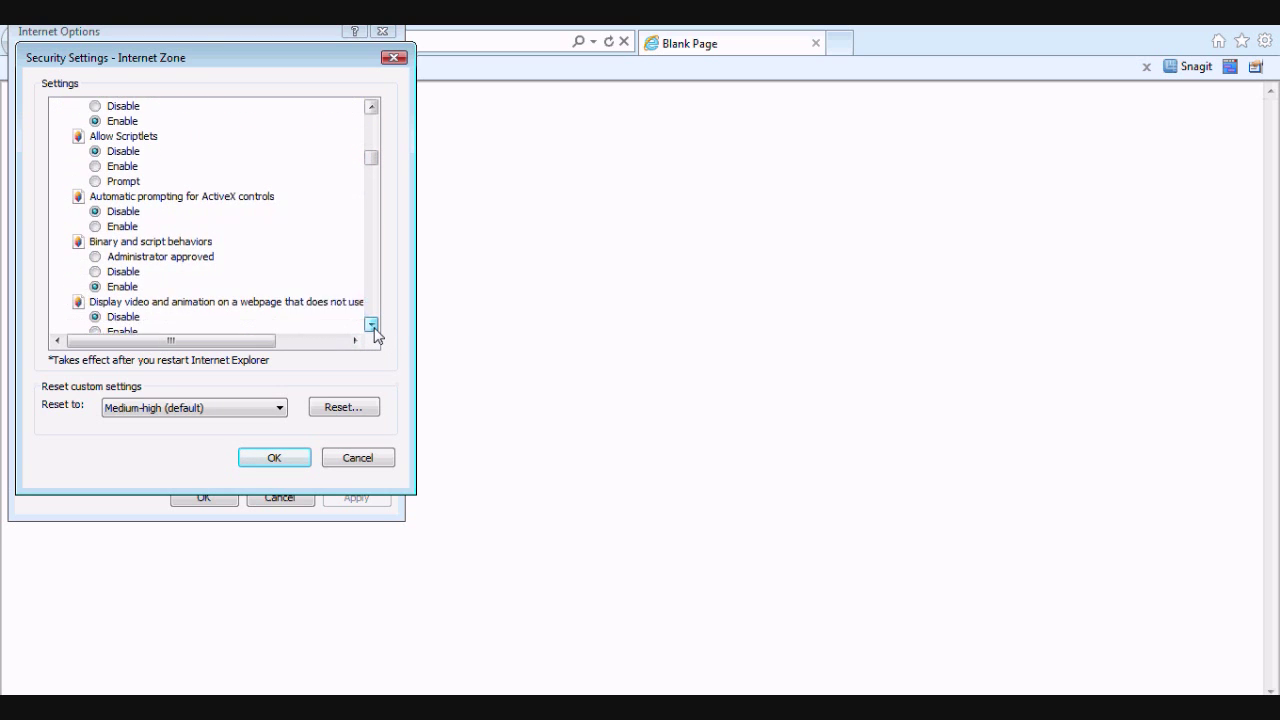
{"action": "left_click", "coordinate": [371, 324]}
{"action": "left_click", "coordinate": [371, 324]}
{"action": "left_click", "coordinate": [371, 324]}
{"action": "left_click", "coordinate": [371, 324]}
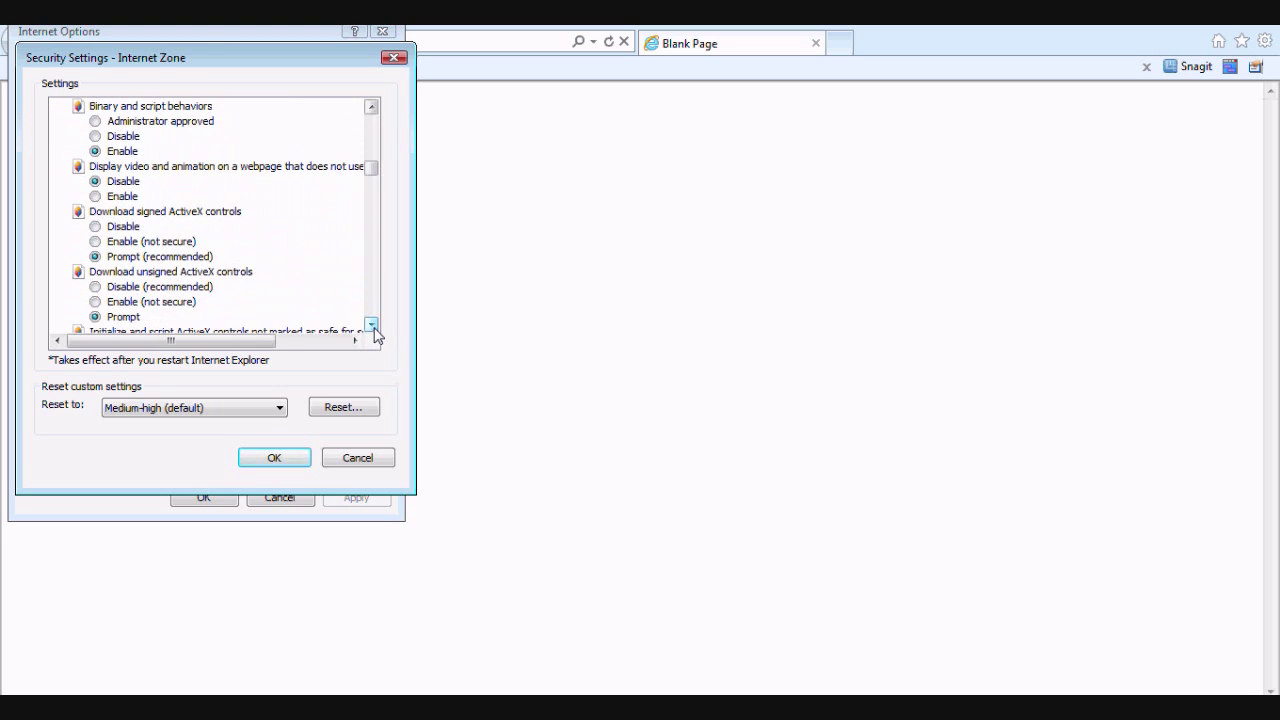
{"action": "left_click", "coordinate": [371, 324]}
{"action": "left_click", "coordinate": [371, 324]}
{"action": "left_click", "coordinate": [371, 324]}
{"action": "left_click", "coordinate": [371, 324]}
{"action": "left_click", "coordinate": [371, 324]}
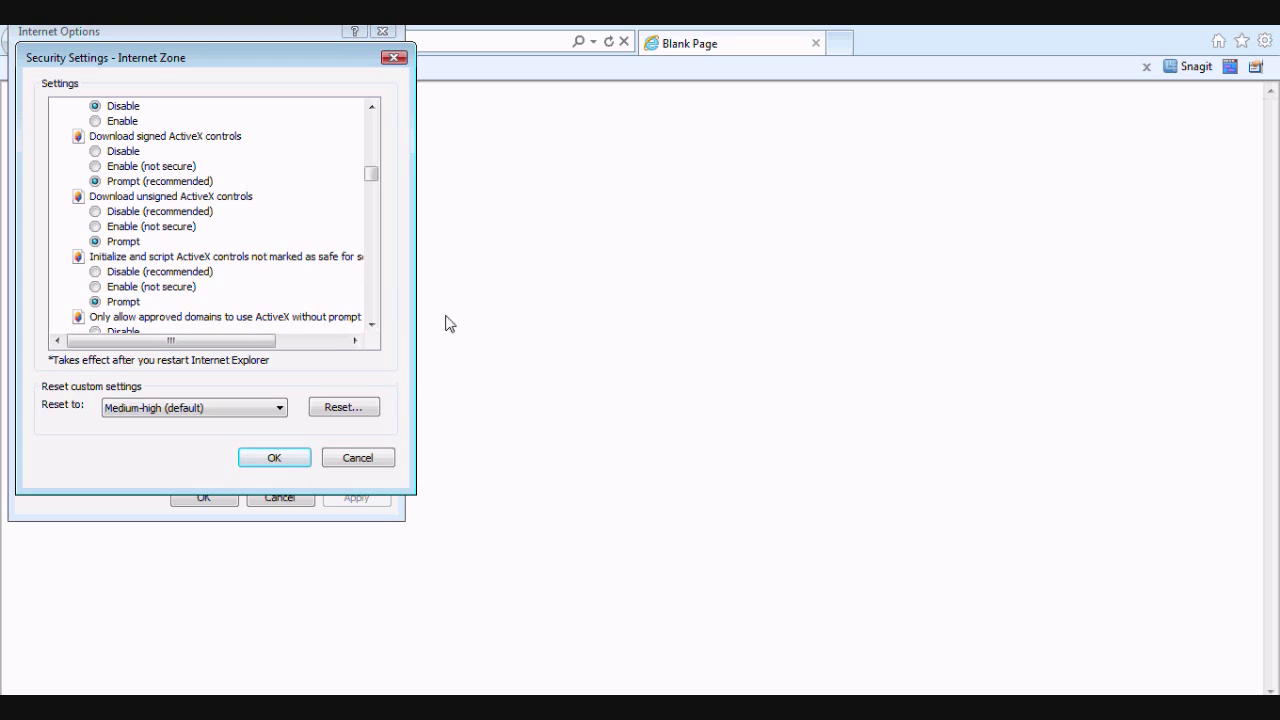
{"action": "left_click", "coordinate": [276, 458]}
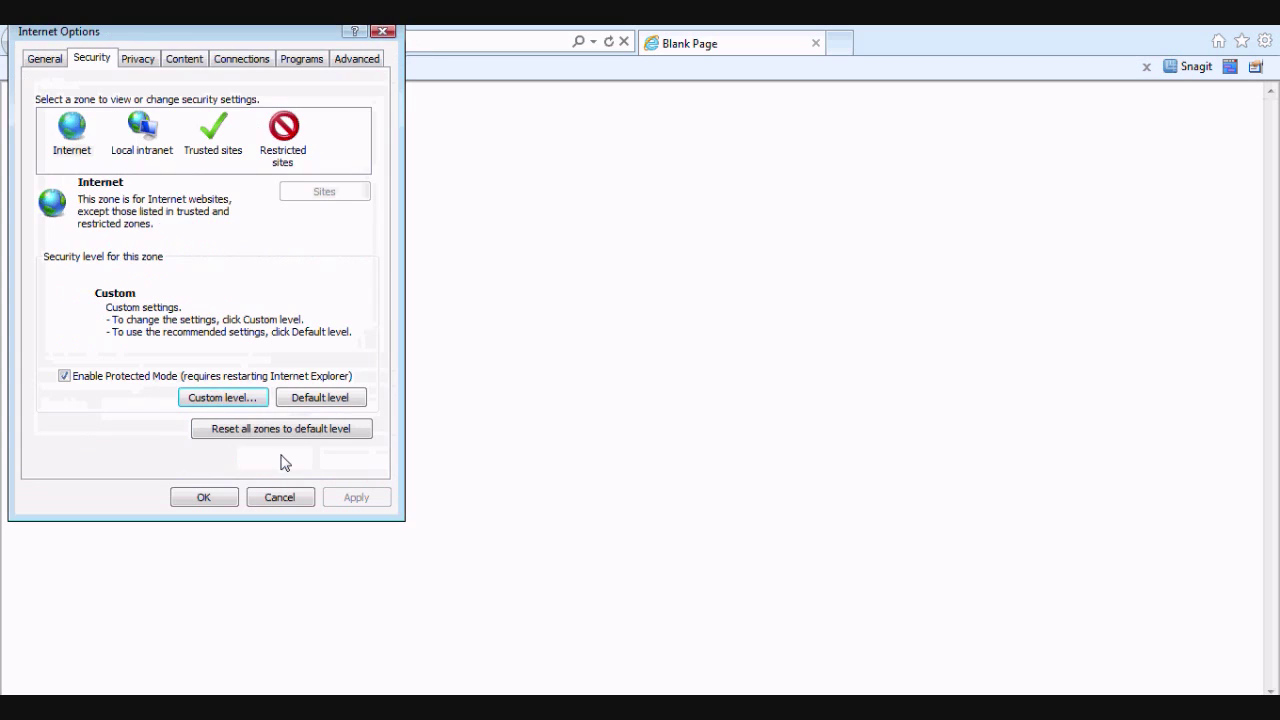
Apply and close Internet Options, then bring up the browser's Tools list
{"action": "left_click", "coordinate": [205, 497]}
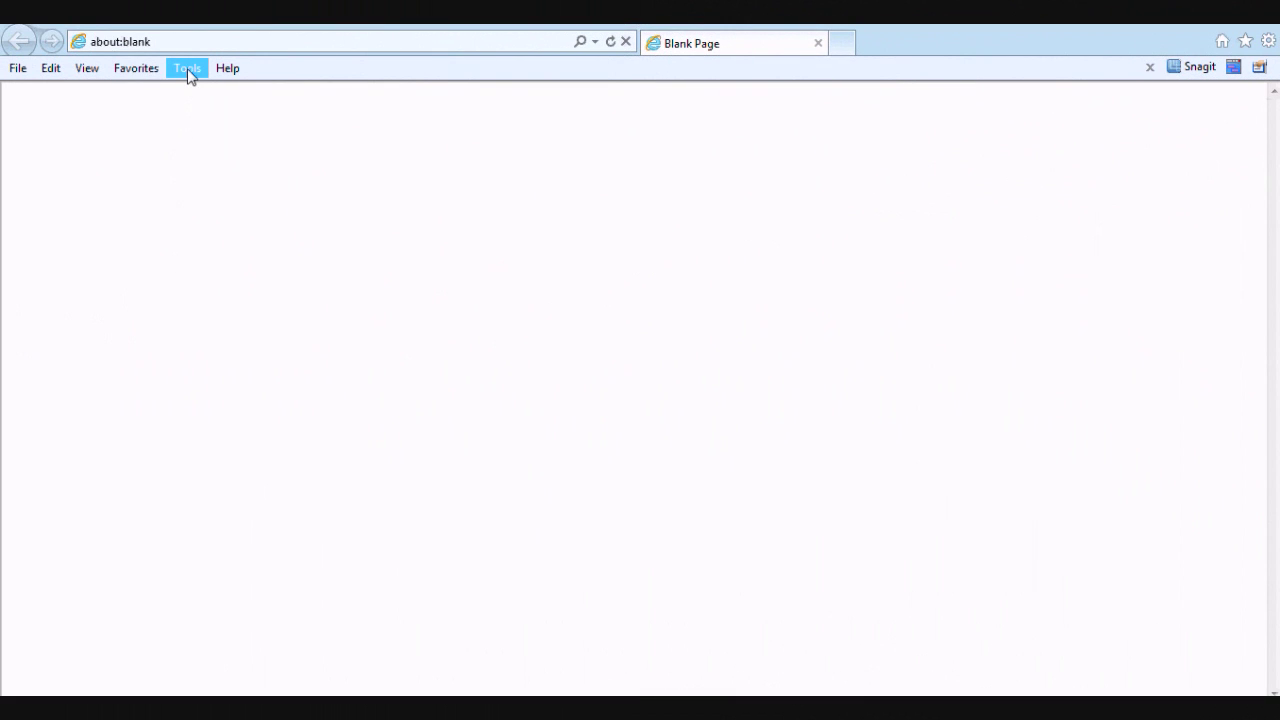
{"action": "left_click", "coordinate": [188, 70]}
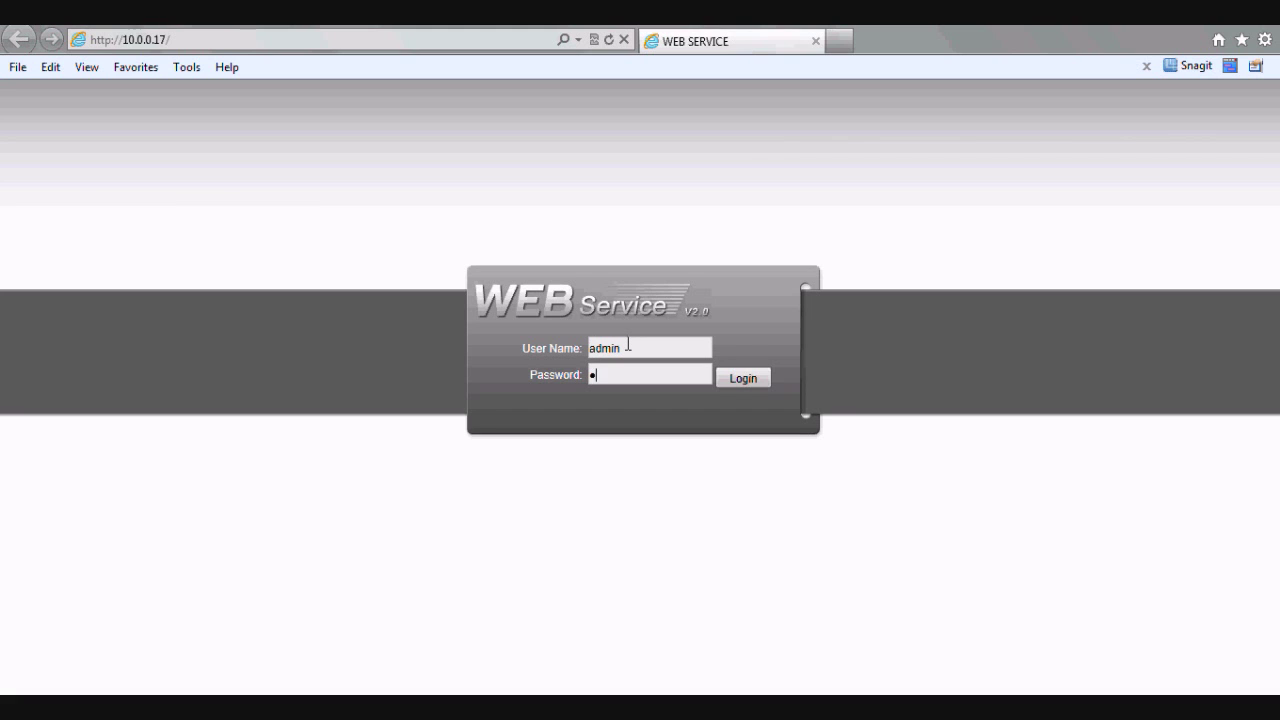
Log in to the DVR web service and start live video on all cameras
{"action": "left_click", "coordinate": [742, 377]}
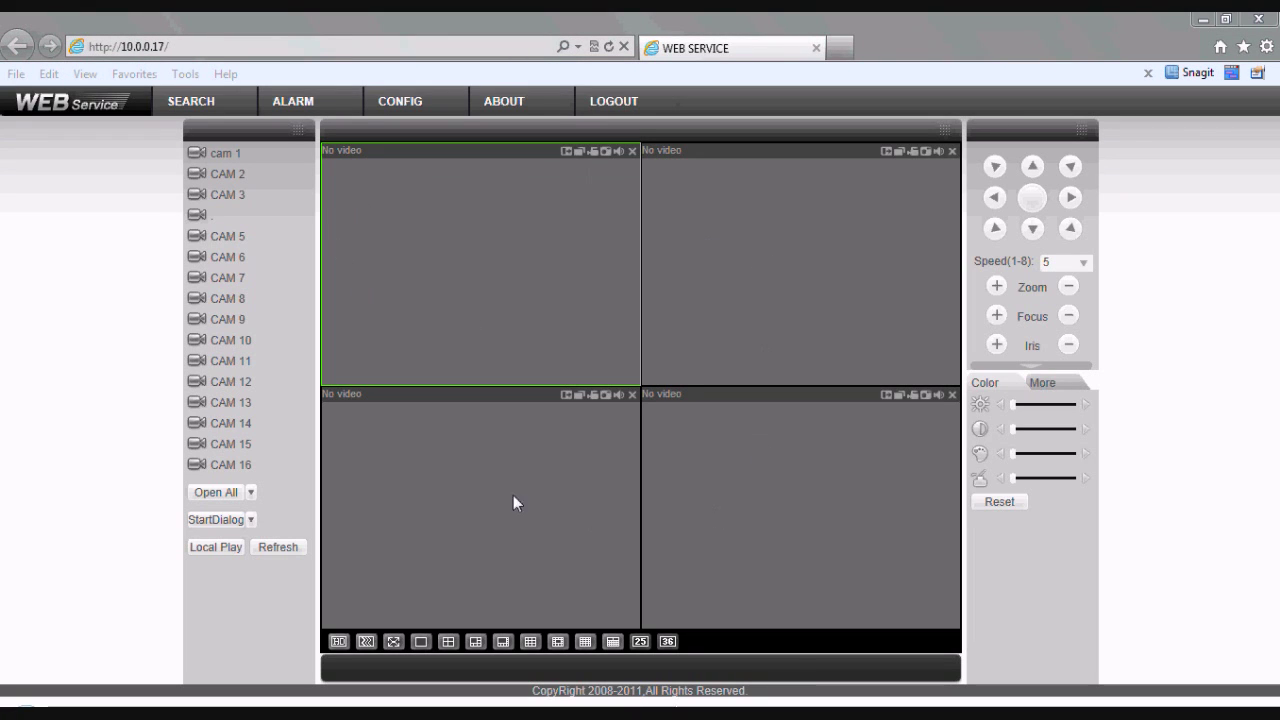
{"action": "left_click", "coordinate": [209, 493]}
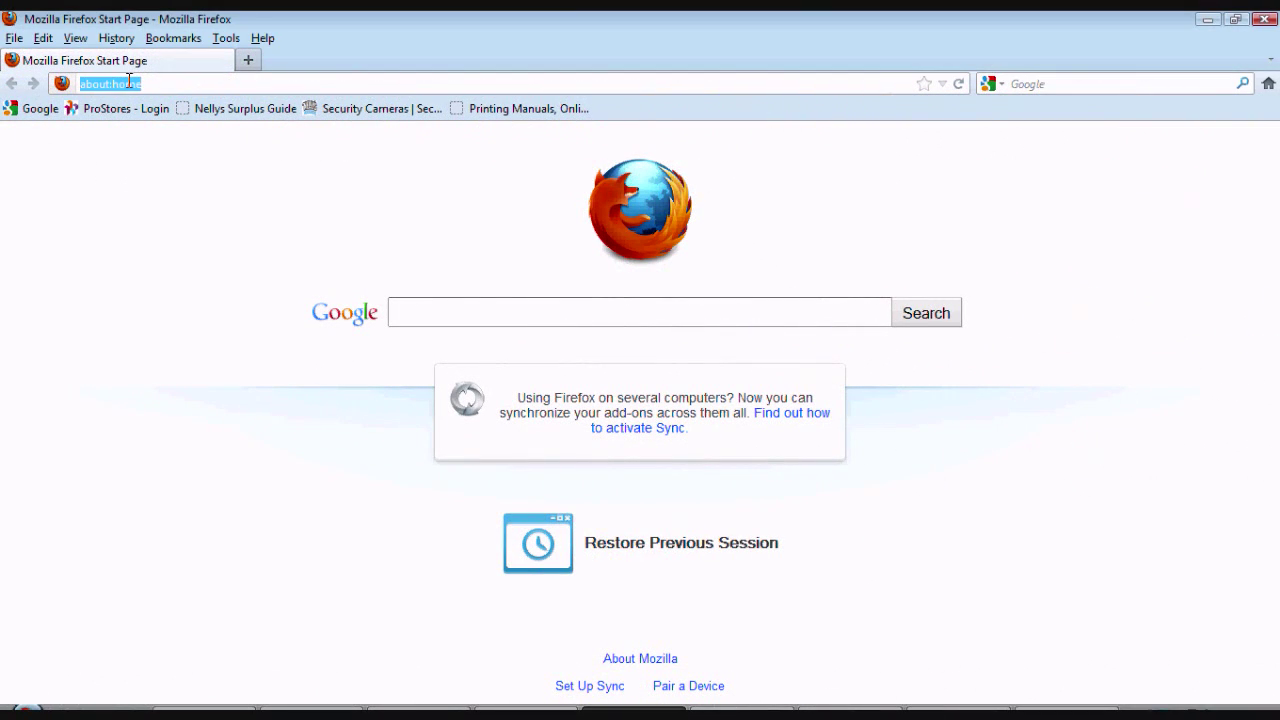
{"action": "type", "text": "pd"}
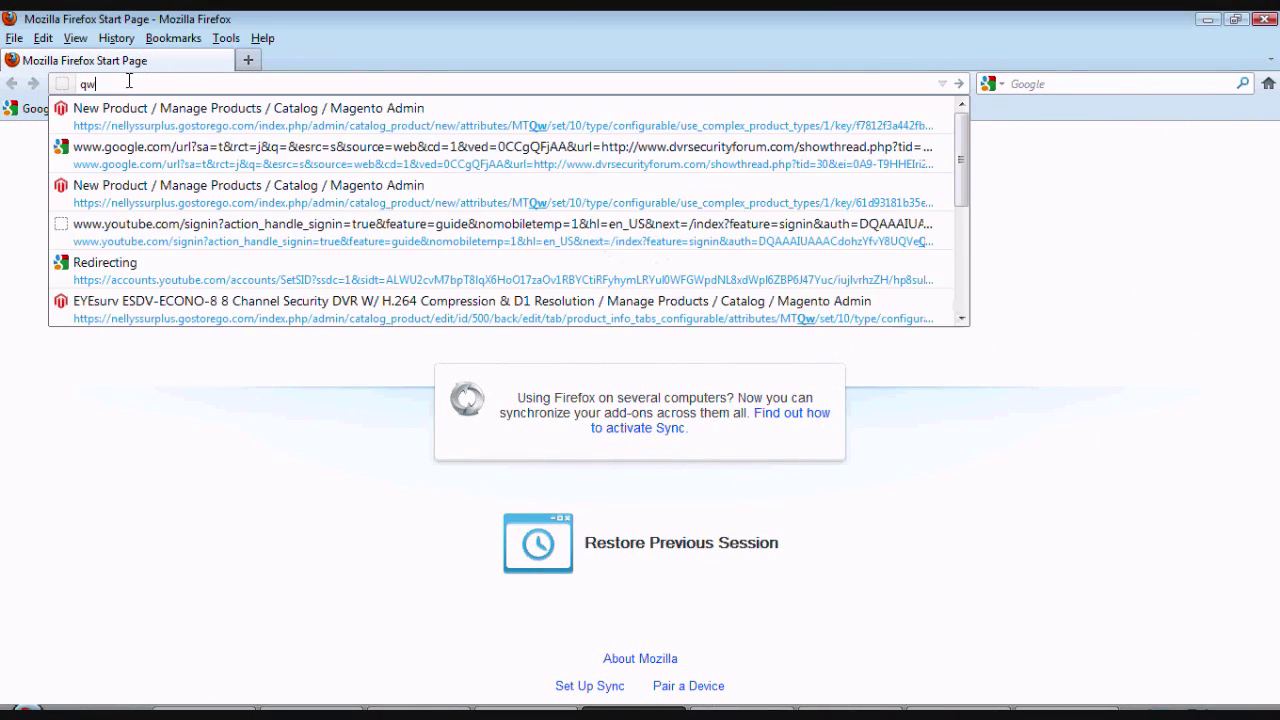
{"action": "key", "text": "BackSpace"}
{"action": "key", "text": "BackSpace"}
{"action": "type", "text": "www.ipchic"}
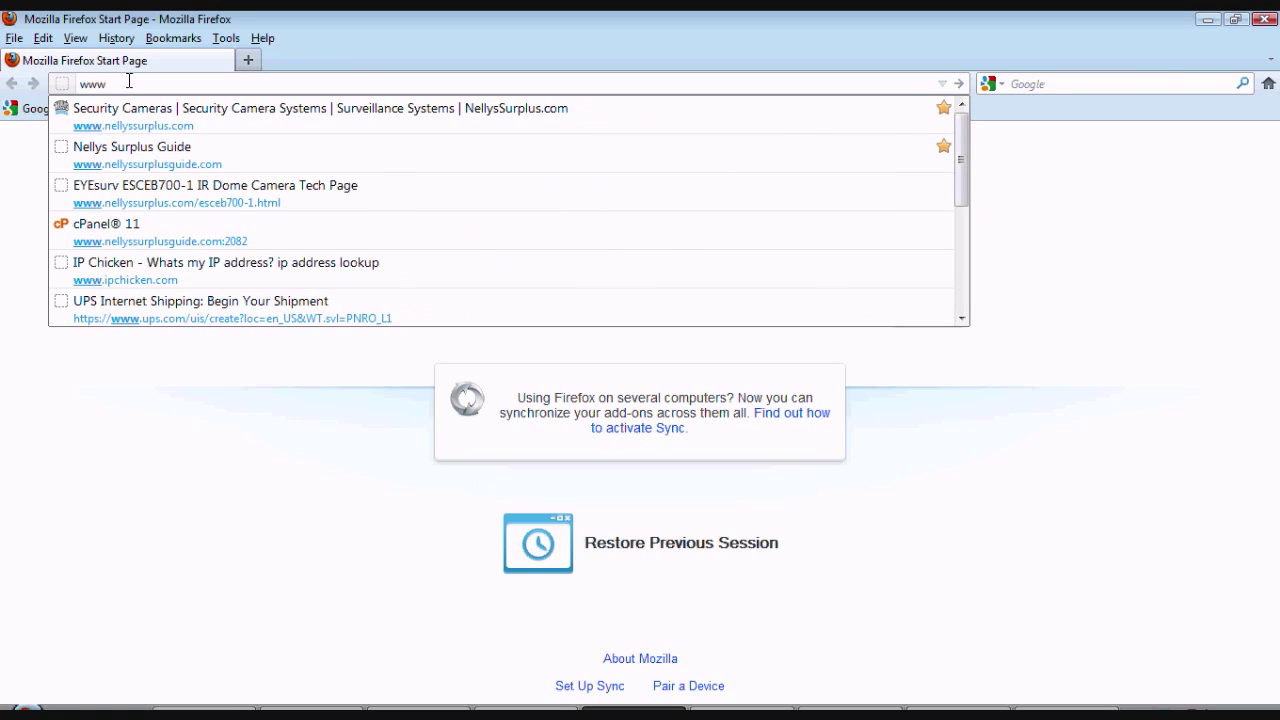
{"action": "type", "text": "ken.com"}
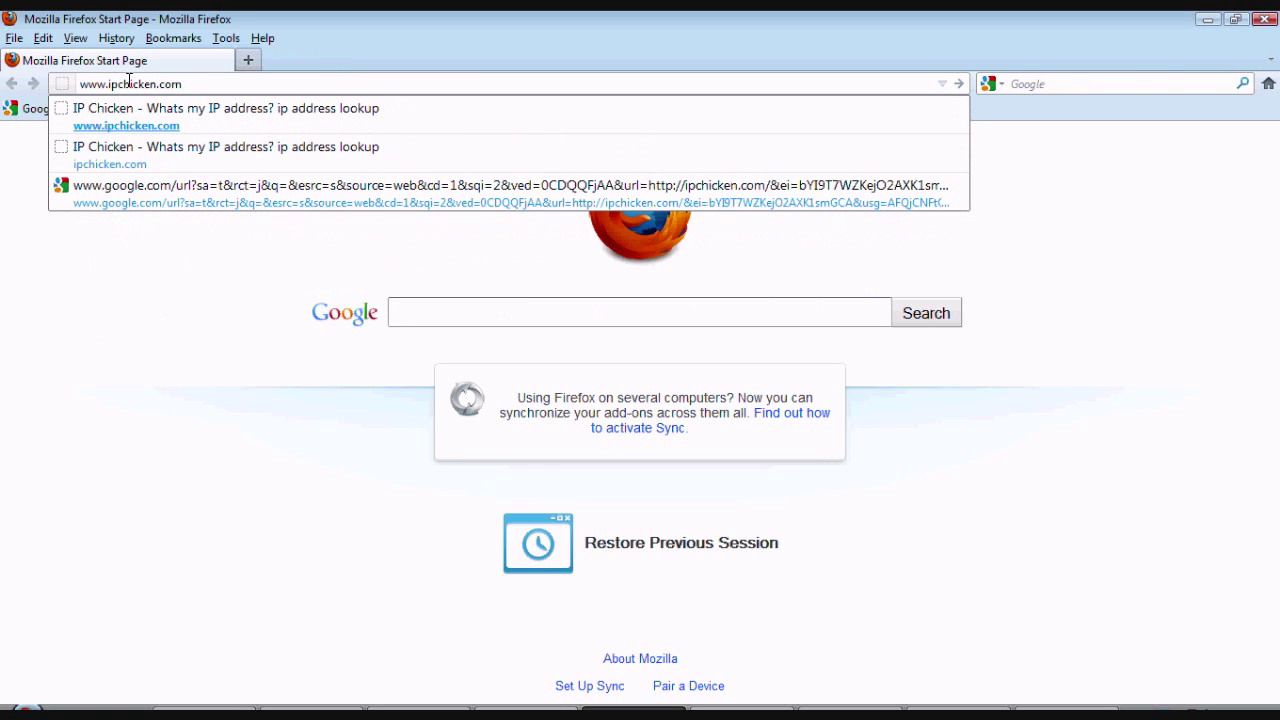
{"action": "key", "text": "Return"}
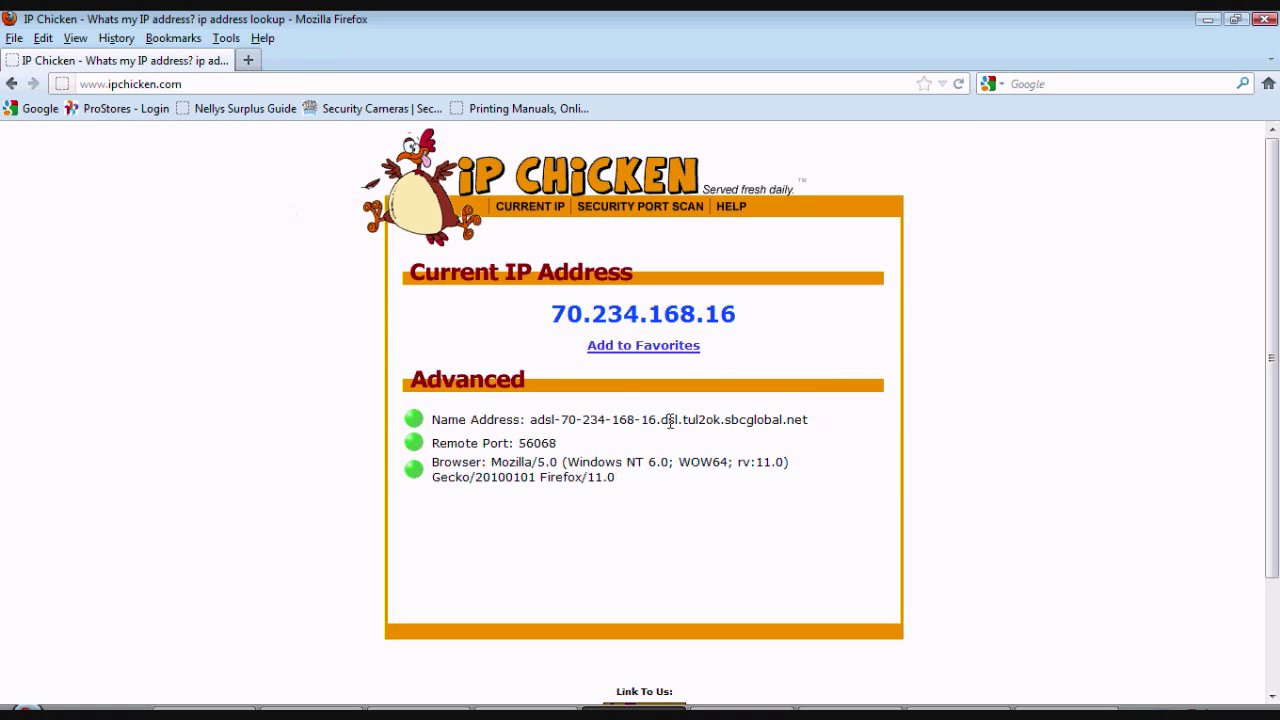
{"action": "left_click_drag", "start_coordinate": [548, 318], "coordinate": [734, 312]}
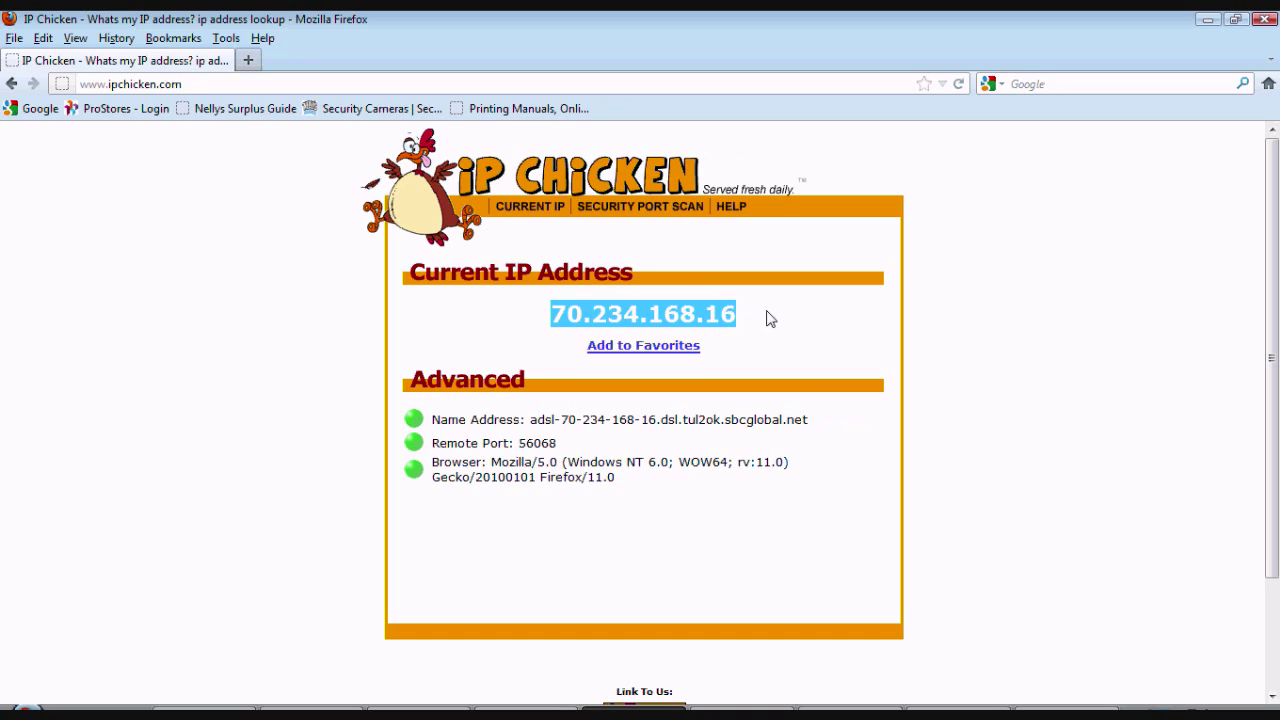
{"action": "left_click", "coordinate": [768, 318]}
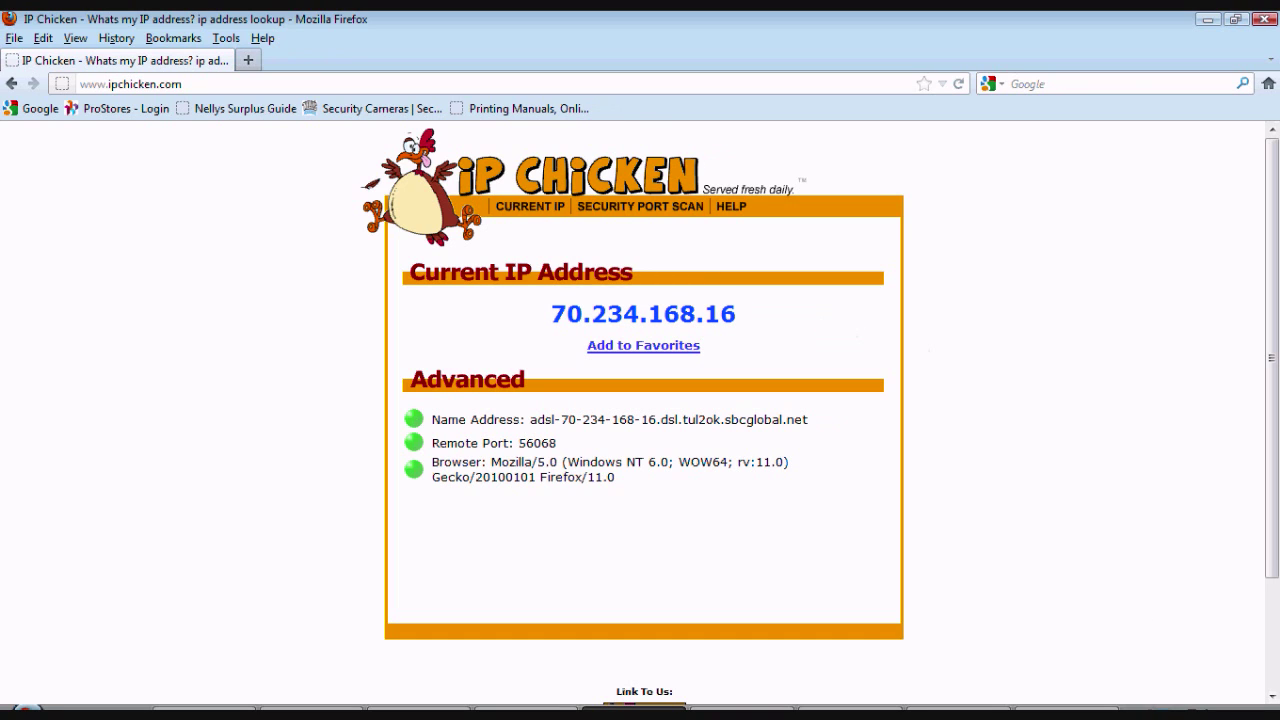
In a new window, load the router at 10.0.0.1, skip the firmware check, and open Port Forwarding
{"action": "key", "text": "ctrl+n"}
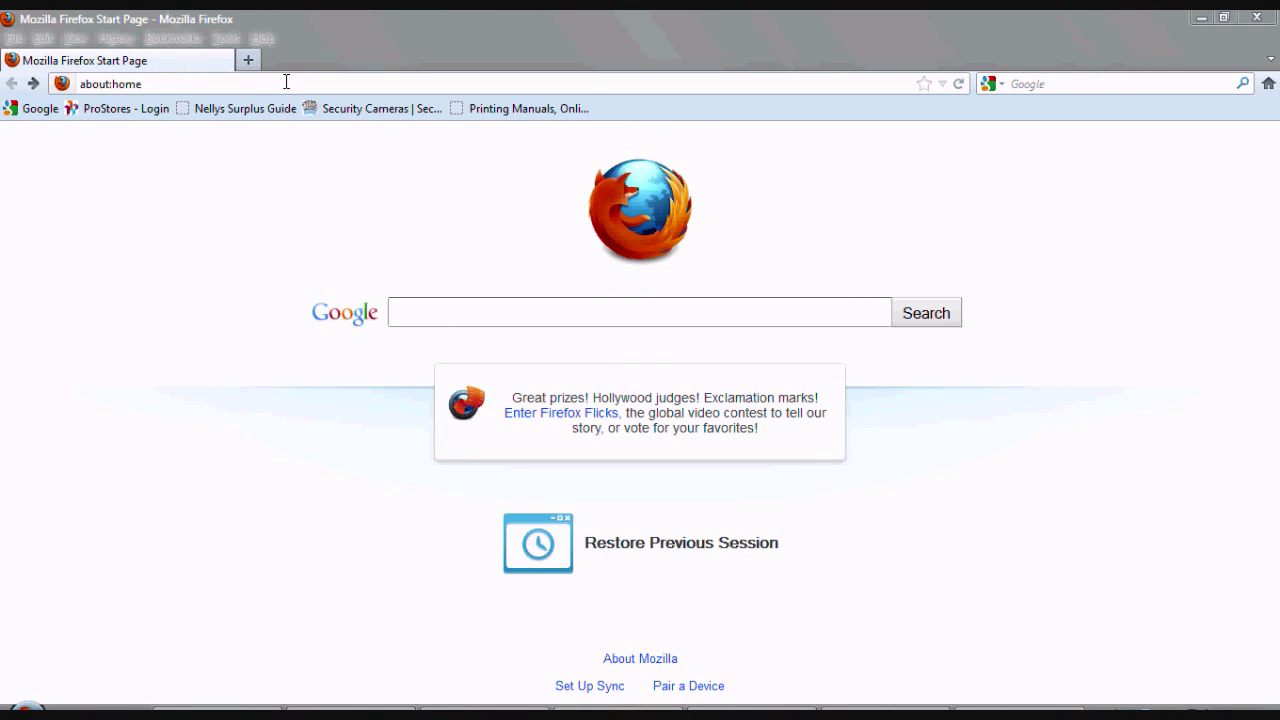
{"action": "type", "text": "10"}
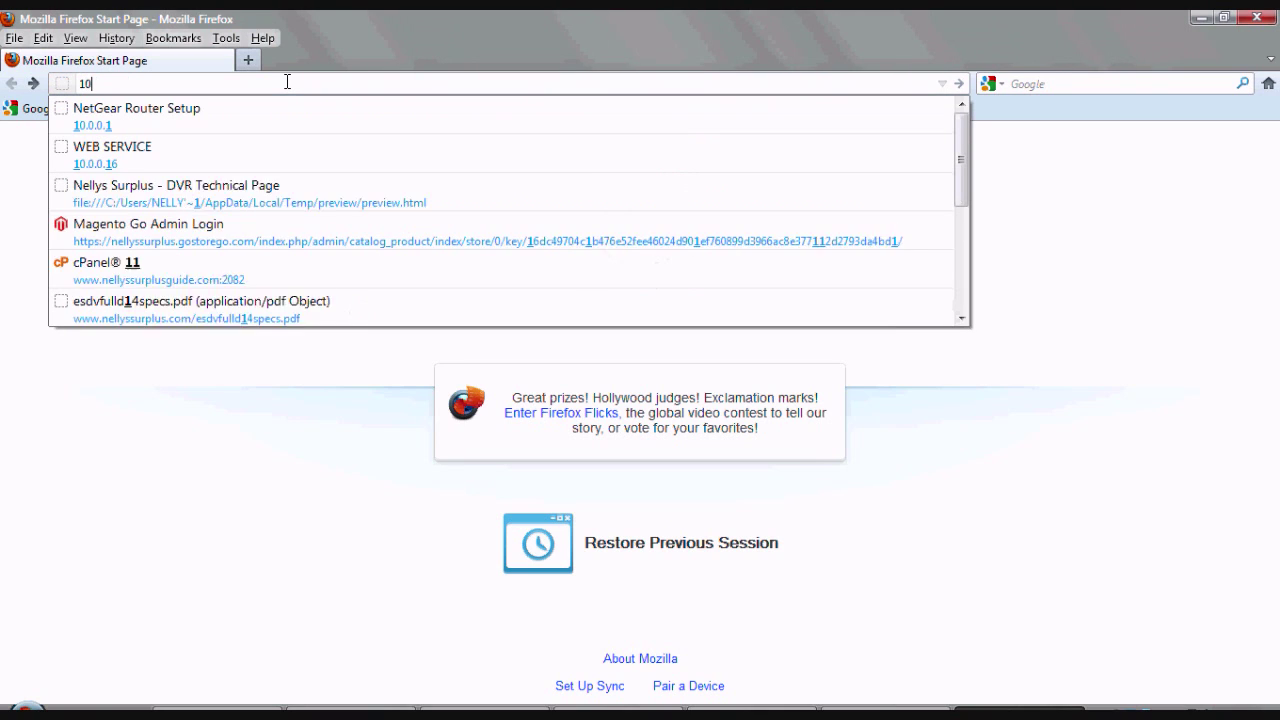
{"action": "type", "text": ".0"}
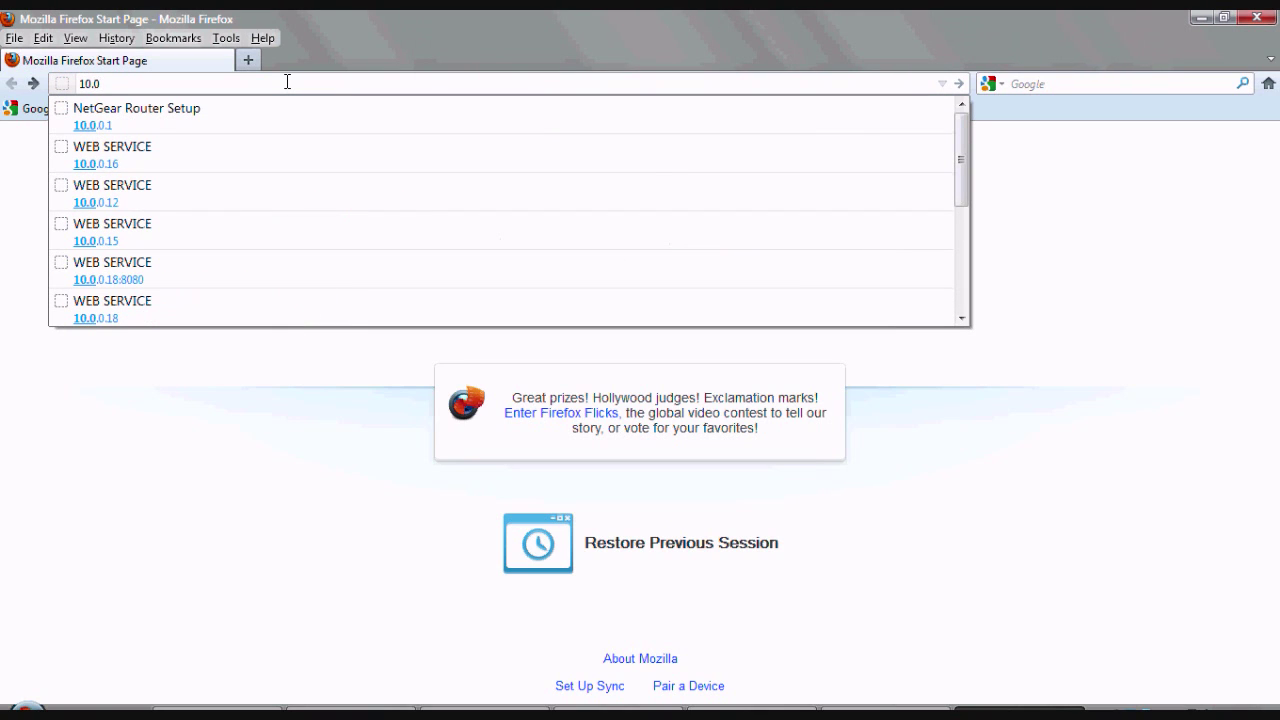
{"action": "type", "text": ".0.1"}
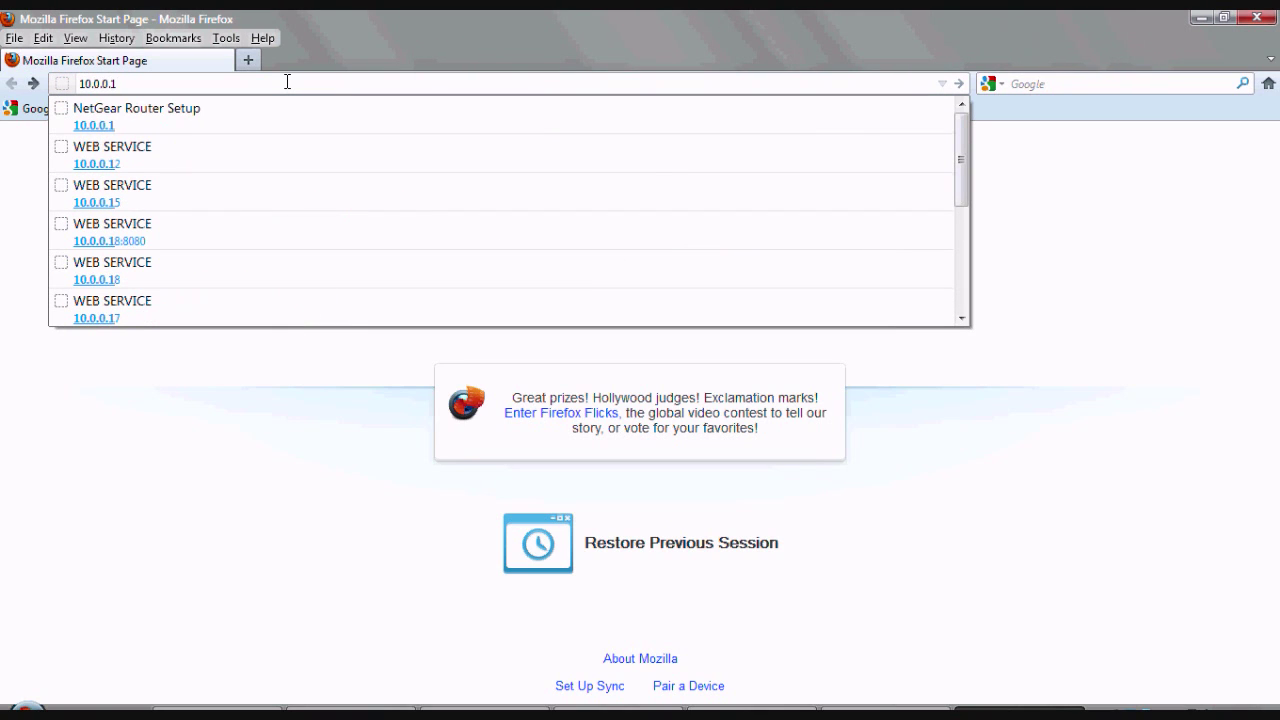
{"action": "key", "text": "Return"}
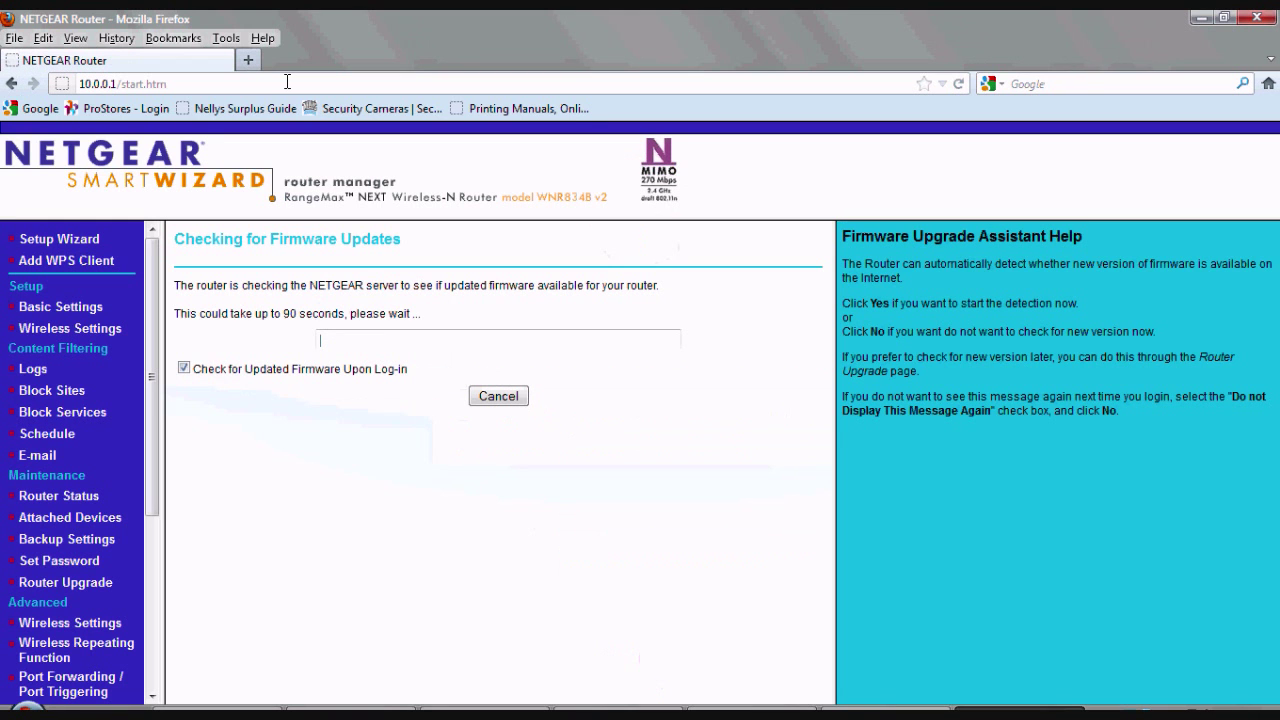
{"action": "left_click", "coordinate": [497, 397]}
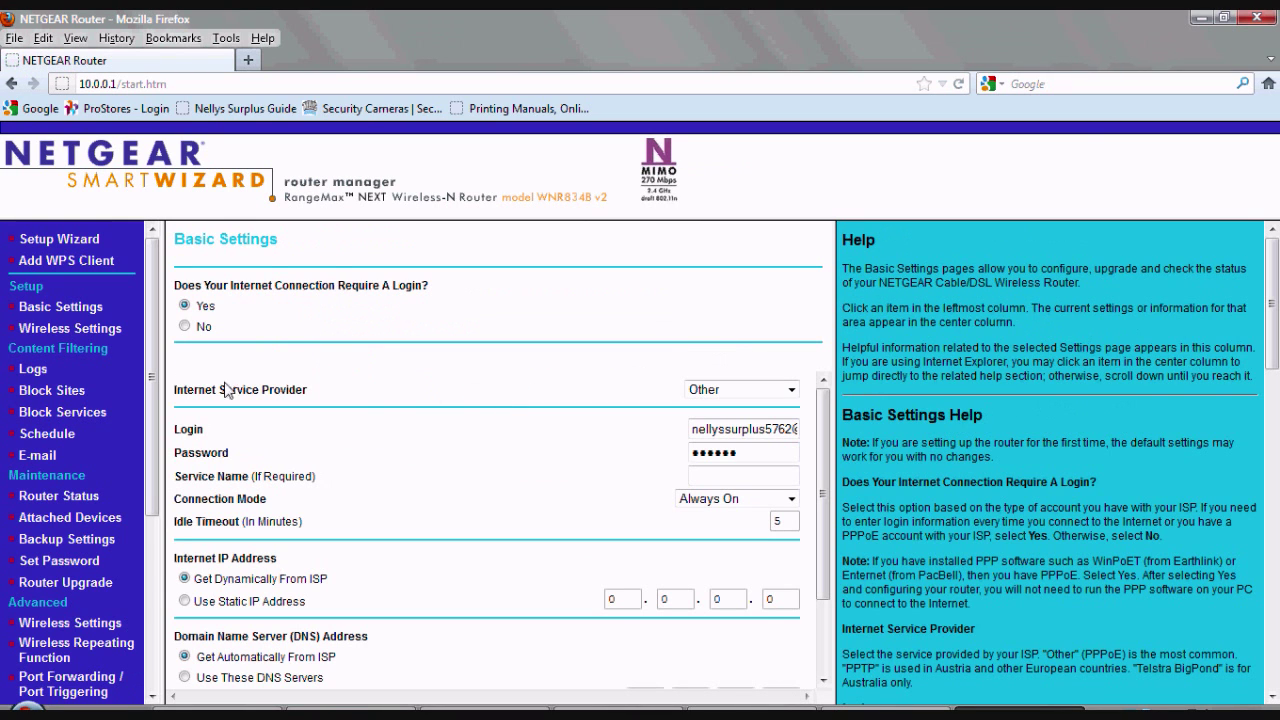
{"action": "scroll", "coordinate": [153, 283], "scroll_direction": "down", "scroll_amount": 1}
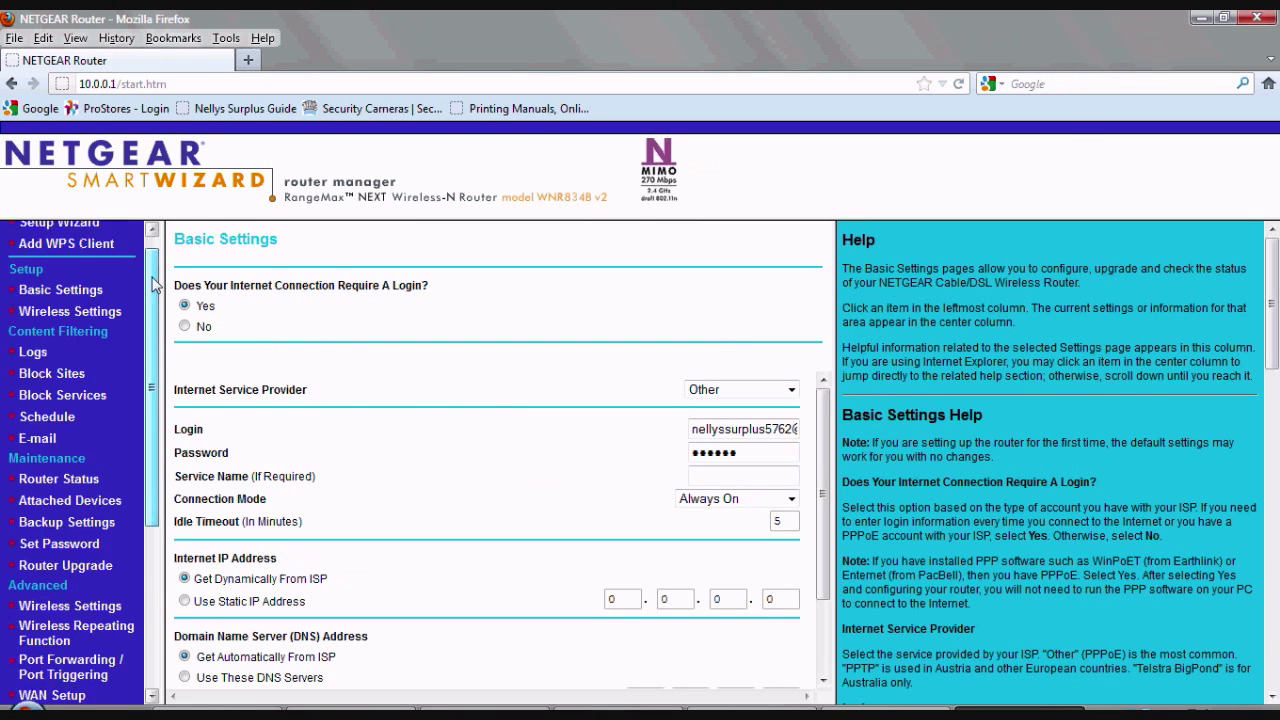
{"action": "scroll", "coordinate": [153, 283], "scroll_direction": "down", "scroll_amount": 5}
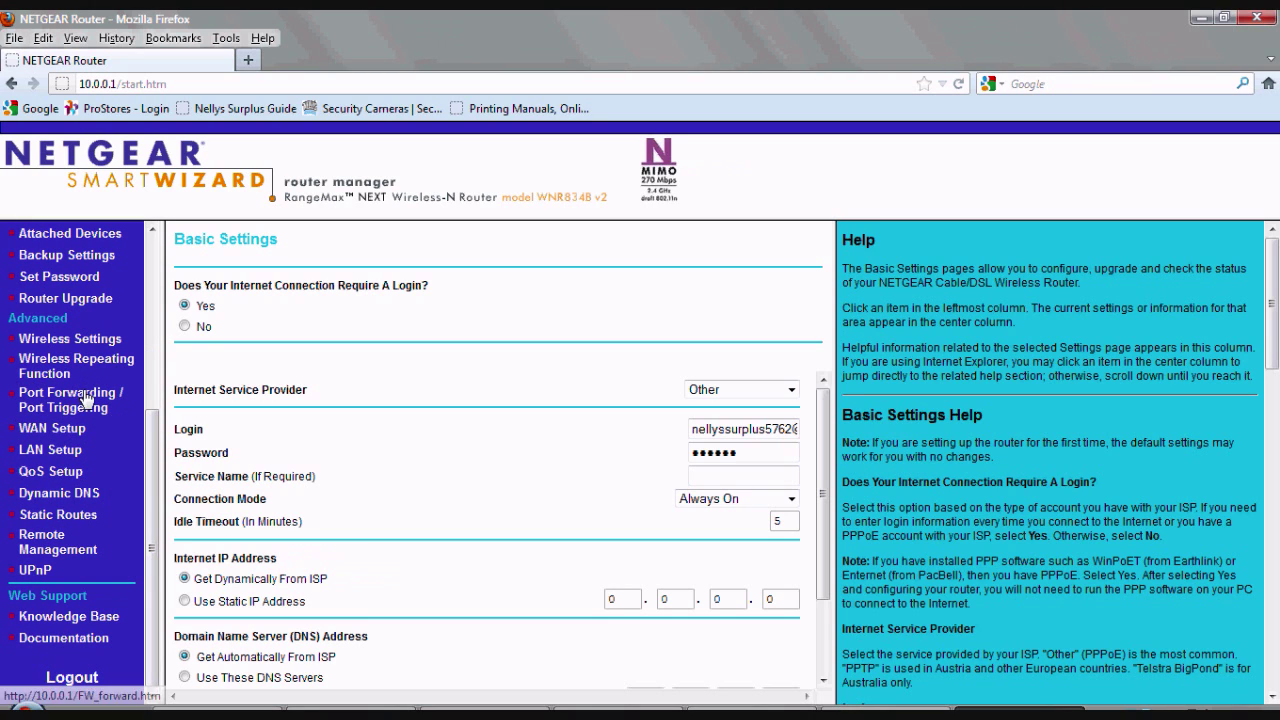
{"action": "left_click", "coordinate": [86, 398]}
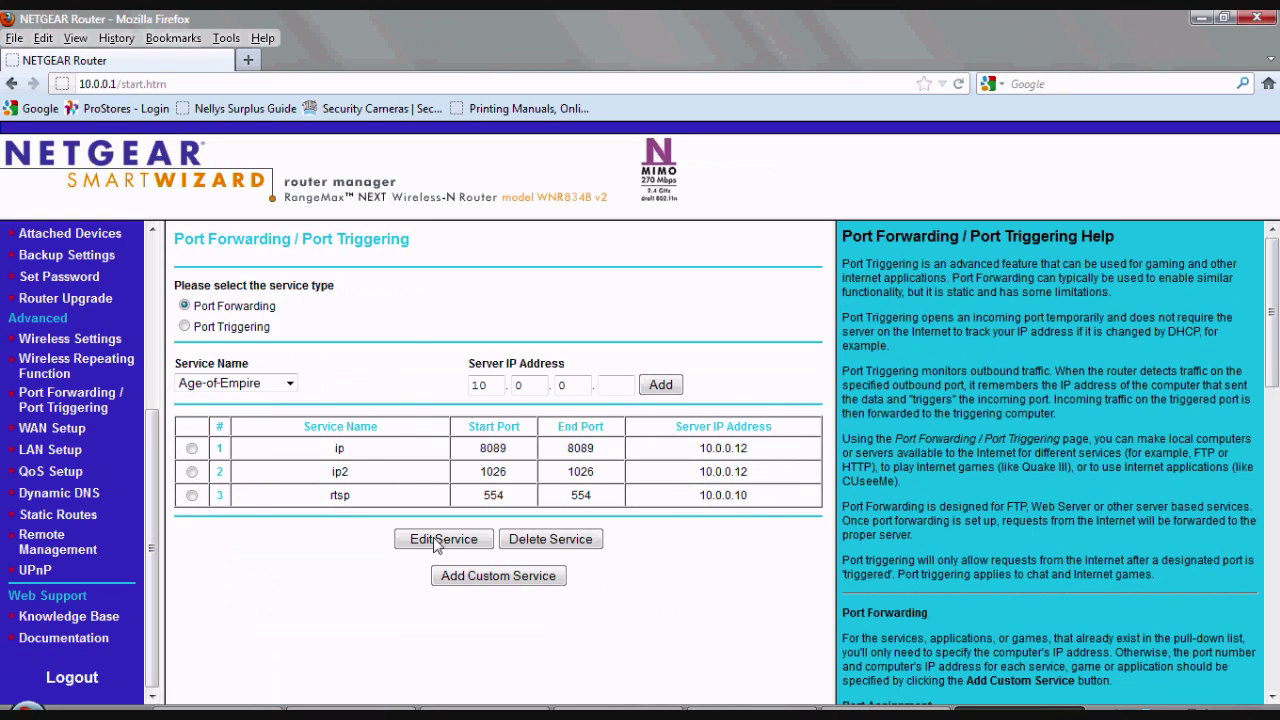
Add custom service DVR1 forwarding ports 80–80 to server 10.0.0.17 and apply
{"action": "left_click", "coordinate": [525, 586]}
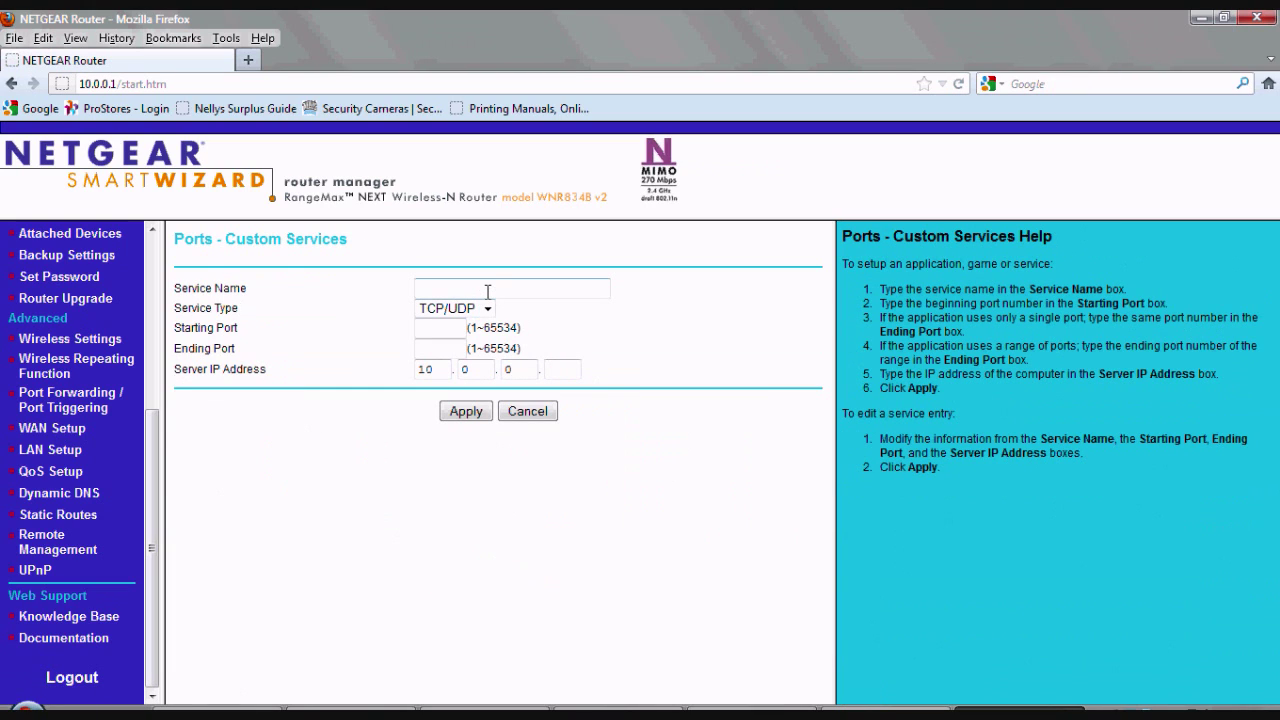
{"action": "left_click", "coordinate": [485, 289]}
{"action": "type", "text": "DVR1"}
{"action": "key", "text": "Tab"}
{"action": "key", "text": "Tab"}
{"action": "type", "text": "80"}
{"action": "key", "text": "Tab"}
{"action": "type", "text": "80"}
{"action": "left_click", "coordinate": [564, 369]}
{"action": "type", "text": "17"}
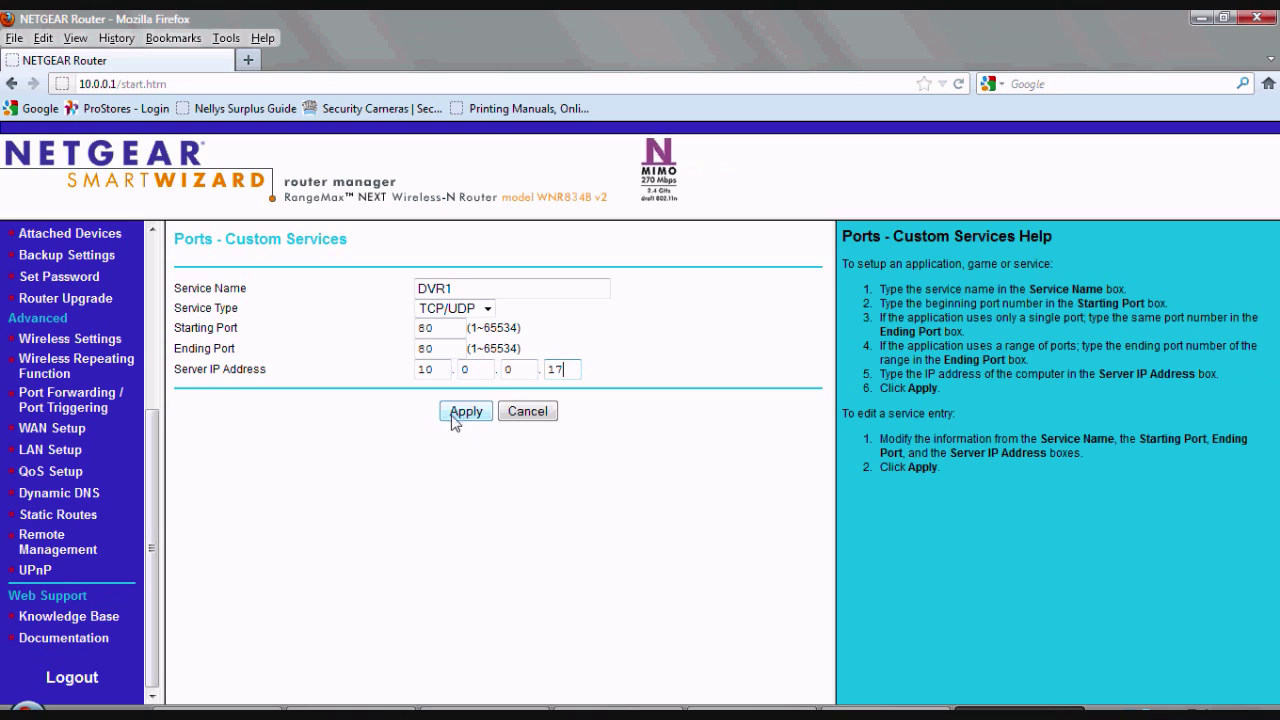
{"action": "left_click", "coordinate": [466, 412]}
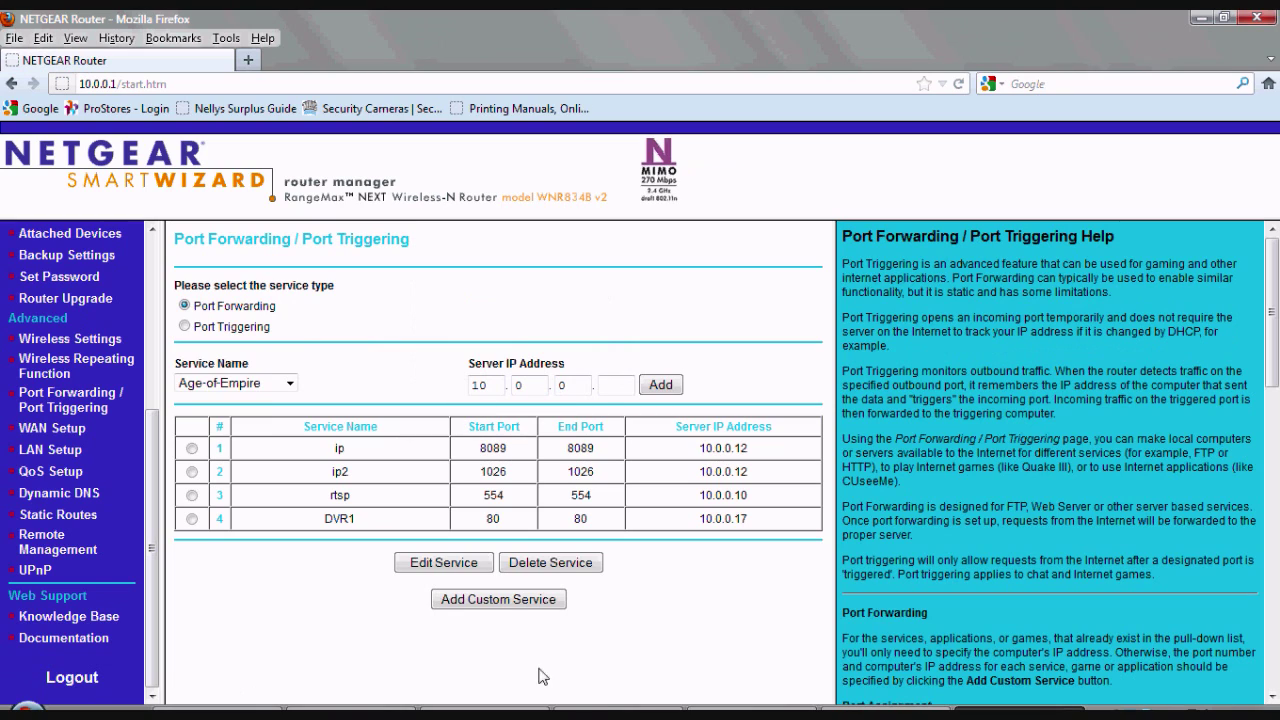
{"action": "left_click", "coordinate": [503, 600]}
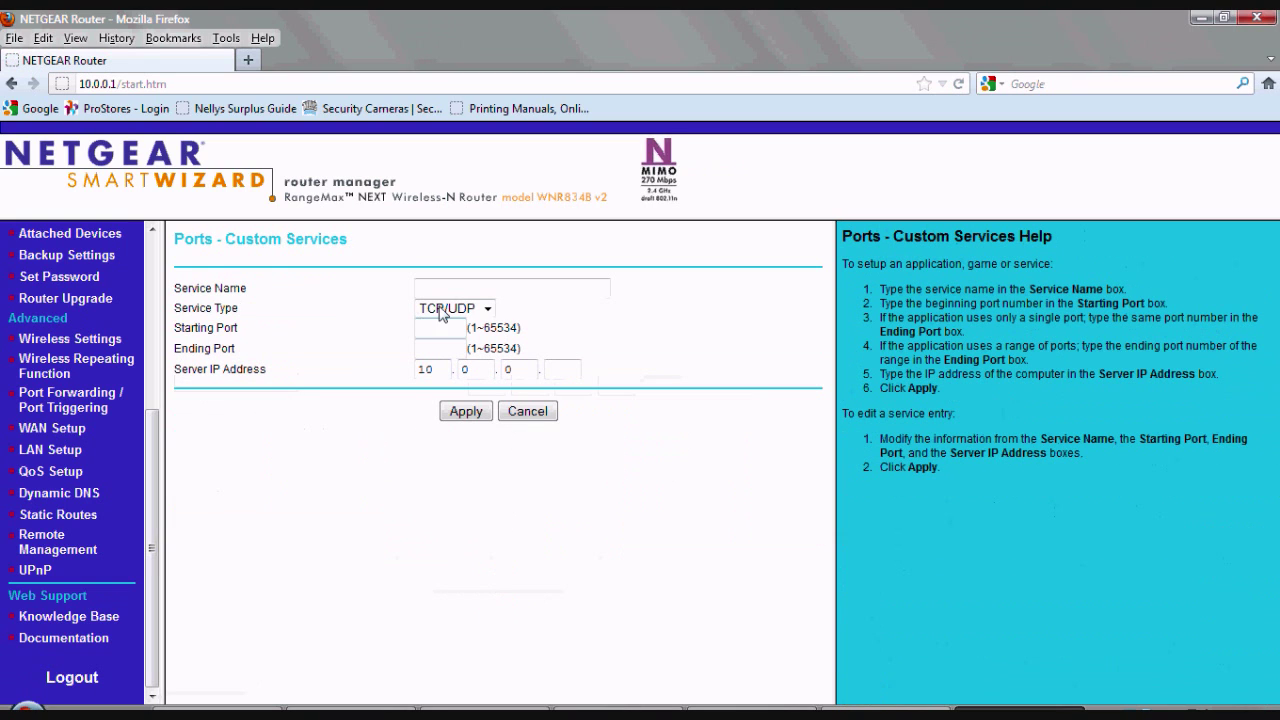
Fill in service DVR2 with ports 37777–37777 to server 10.0.0.17 and apply
{"action": "left_click", "coordinate": [451, 290]}
{"action": "type", "text": "DVR2"}
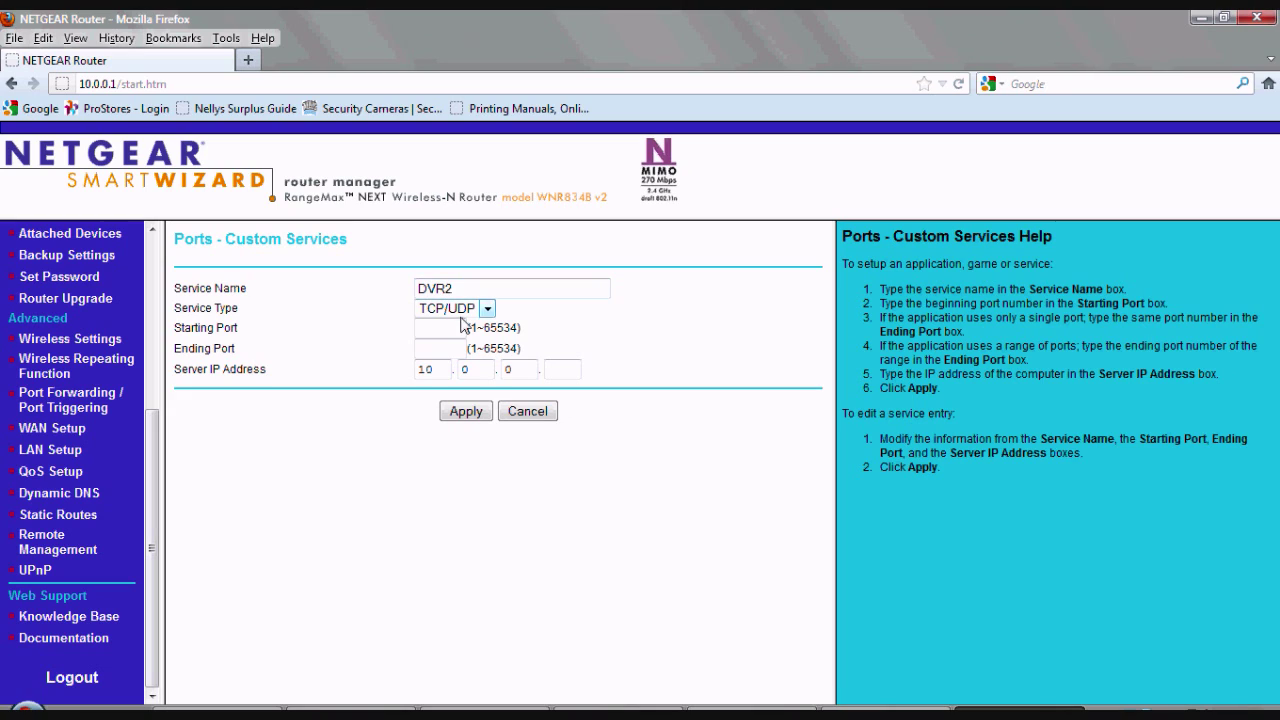
{"action": "left_click", "coordinate": [452, 330]}
{"action": "type", "text": "37777"}
{"action": "key", "text": "Tab"}
{"action": "type", "text": "37777"}
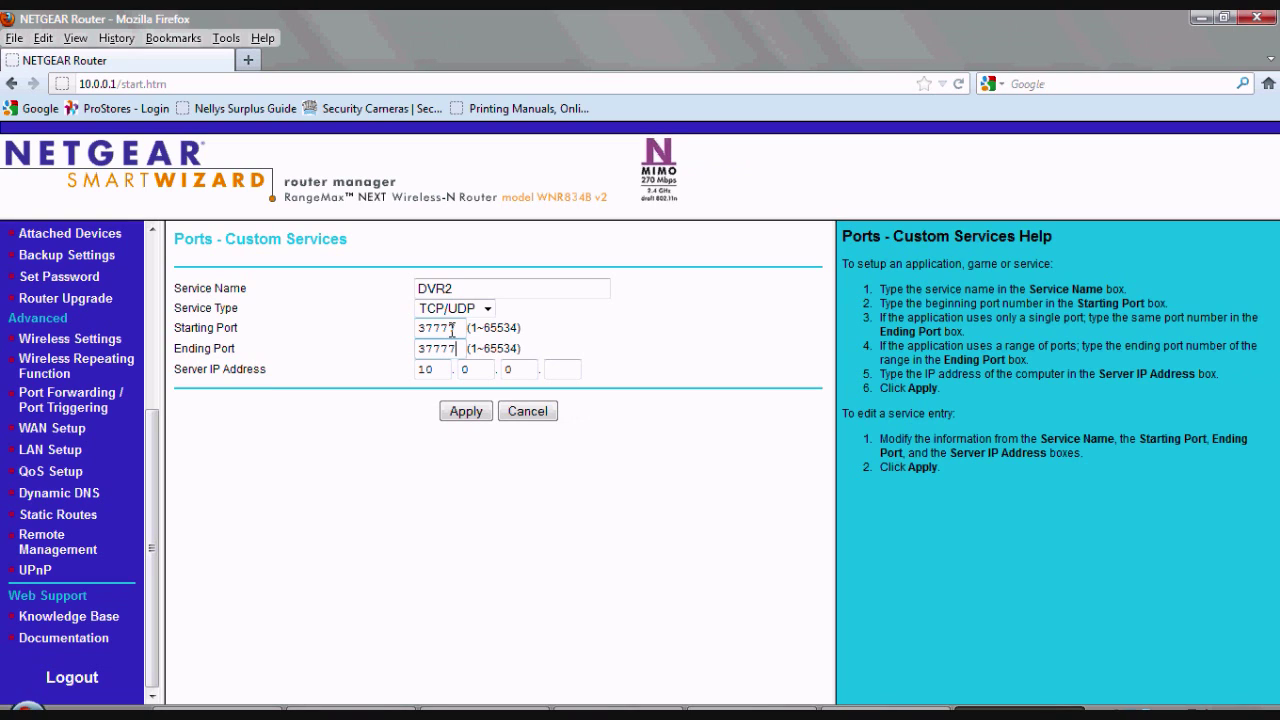
{"action": "left_click", "coordinate": [563, 371]}
{"action": "left_click", "coordinate": [563, 371]}
{"action": "type", "text": "17"}
{"action": "left_click", "coordinate": [476, 416]}
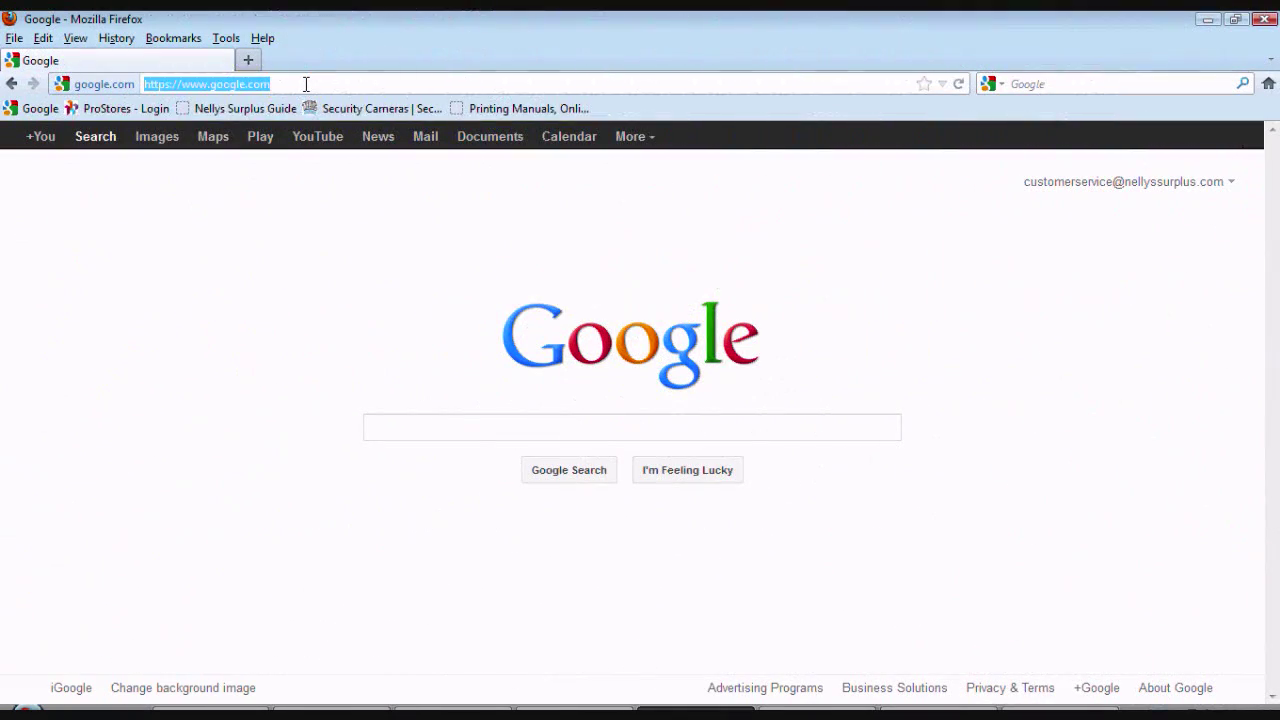
{"action": "type", "text": "www.can"}
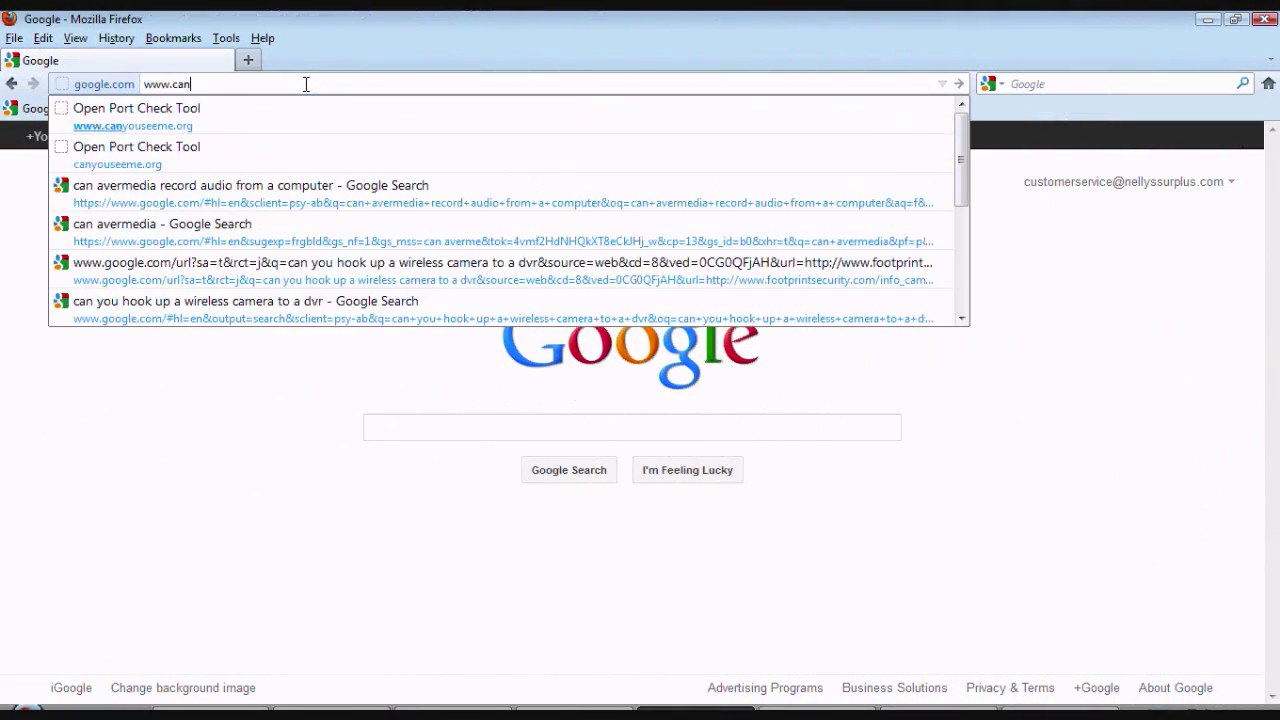
{"action": "type", "text": "yousee"}
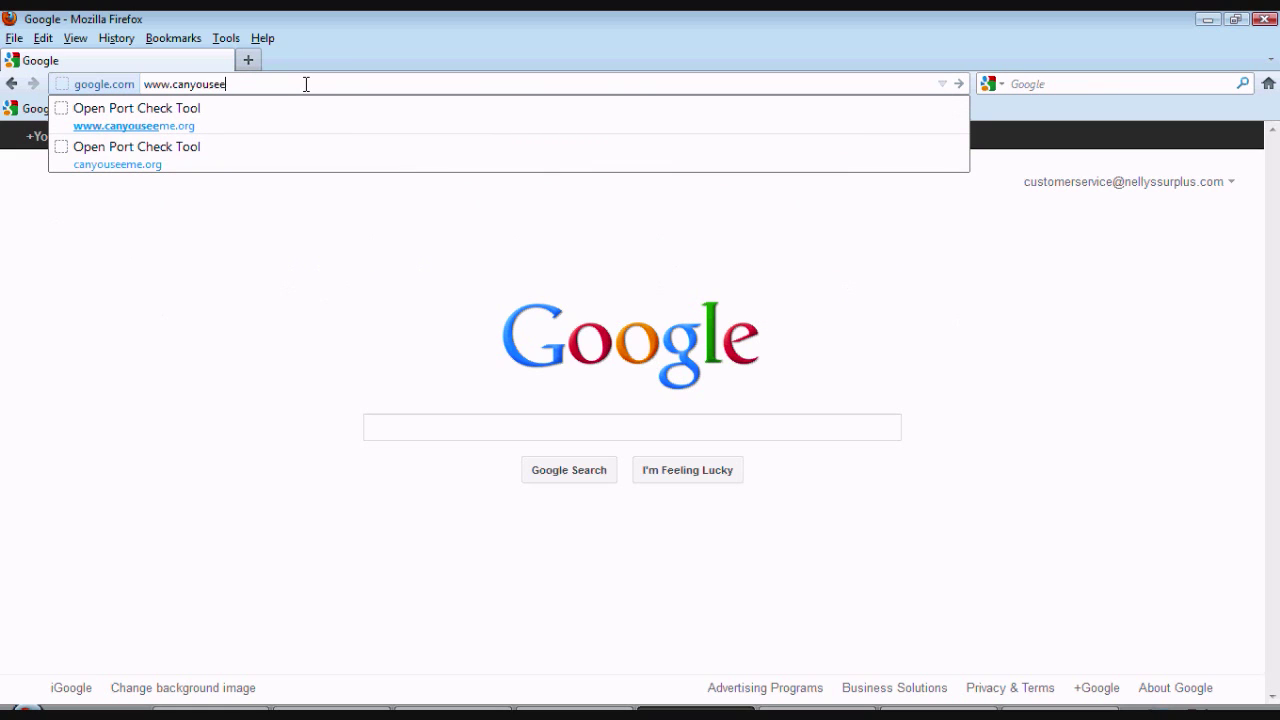
{"action": "type", "text": "me.org"}
{"action": "key", "text": "Return"}
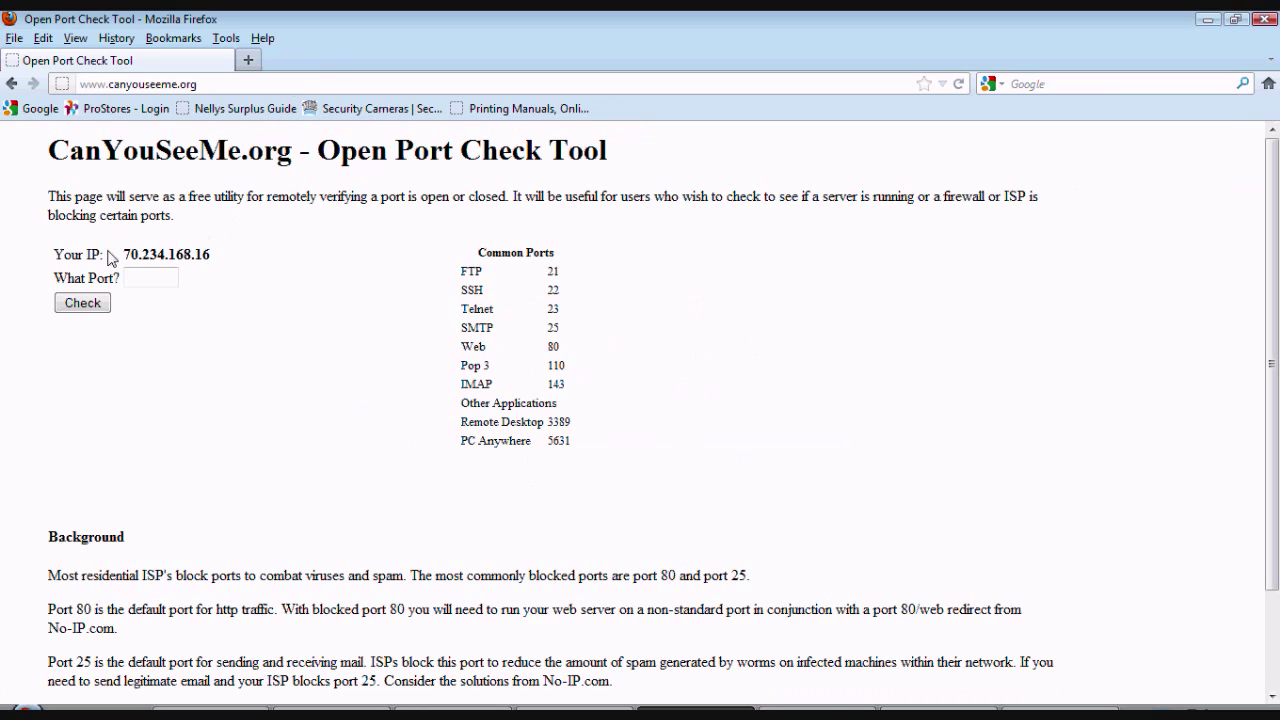
{"action": "left_click_drag", "start_coordinate": [125, 250], "coordinate": [215, 258]}
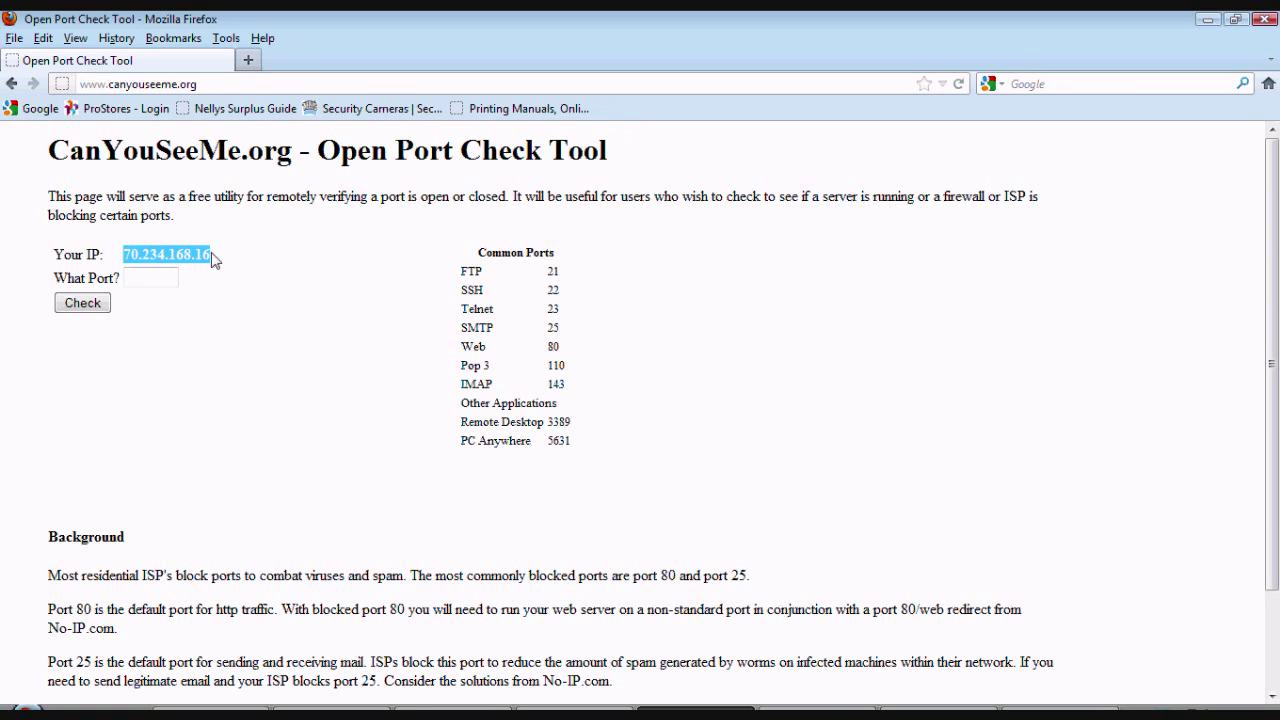
{"action": "left_click", "coordinate": [247, 266]}
{"action": "type", "text": "80"}
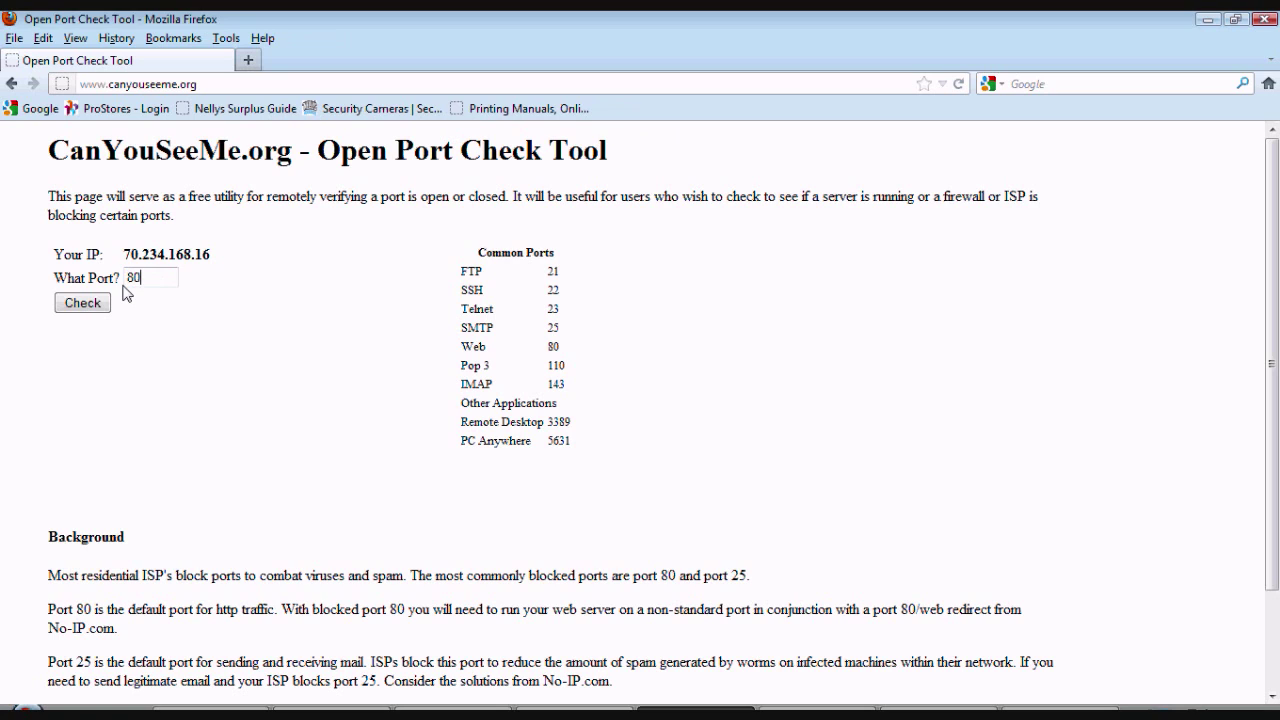
{"action": "left_click", "coordinate": [100, 303]}
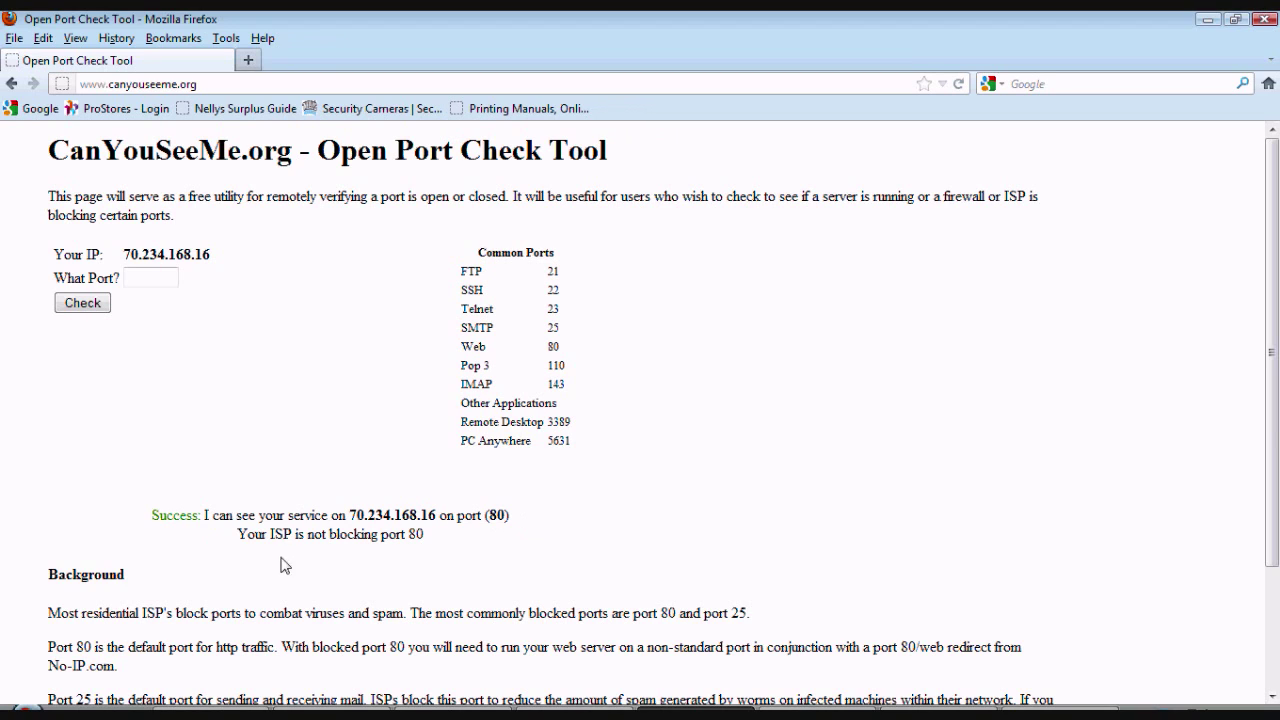
{"action": "left_click_drag", "start_coordinate": [248, 534], "coordinate": [462, 543]}
Check port 37777 on CanYouSeeMe.org and confirm it reports Success
{"action": "left_click", "coordinate": [462, 543]}
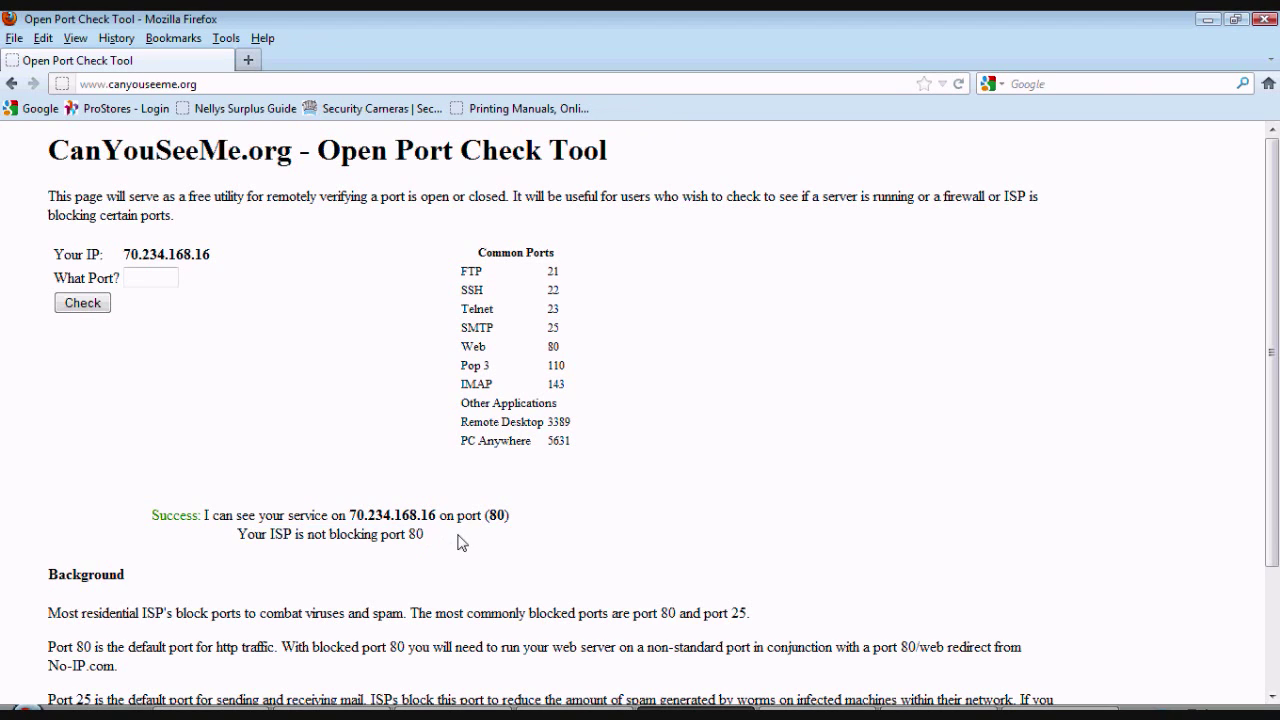
{"action": "left_click", "coordinate": [152, 277]}
{"action": "type", "text": "37777"}
{"action": "left_click", "coordinate": [100, 303]}
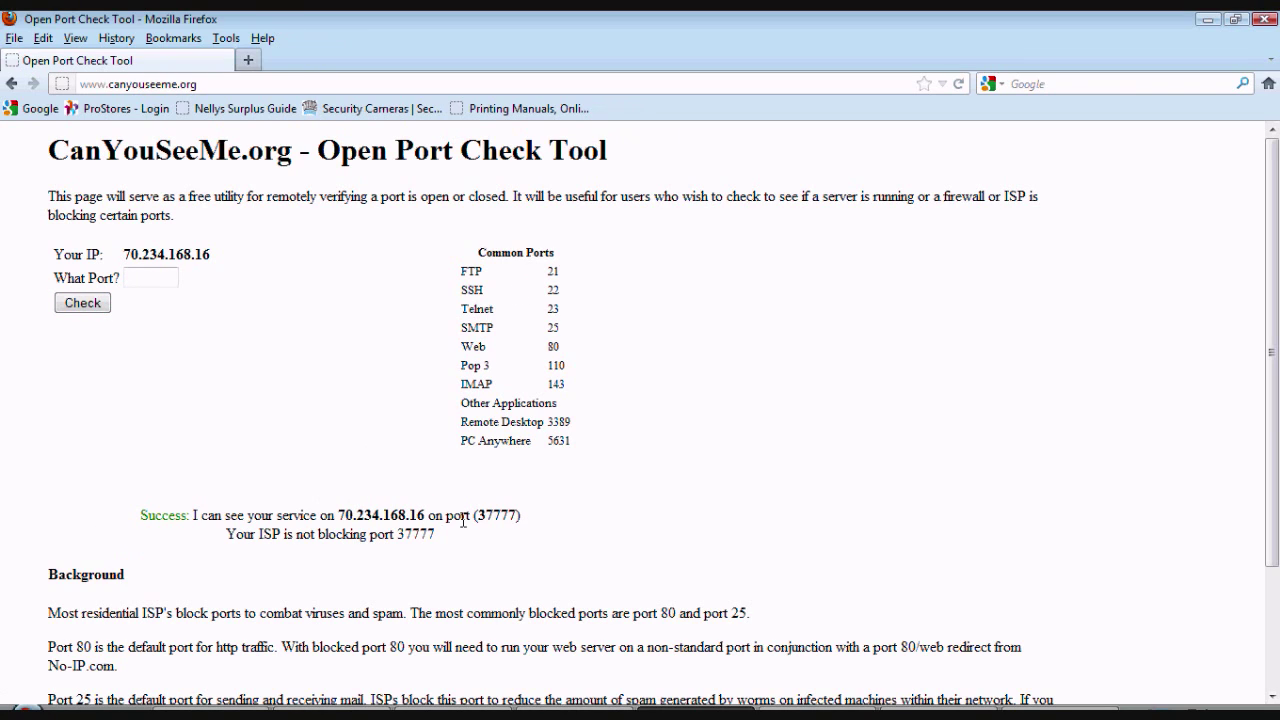
{"action": "left_click_drag", "start_coordinate": [228, 535], "coordinate": [564, 535]}
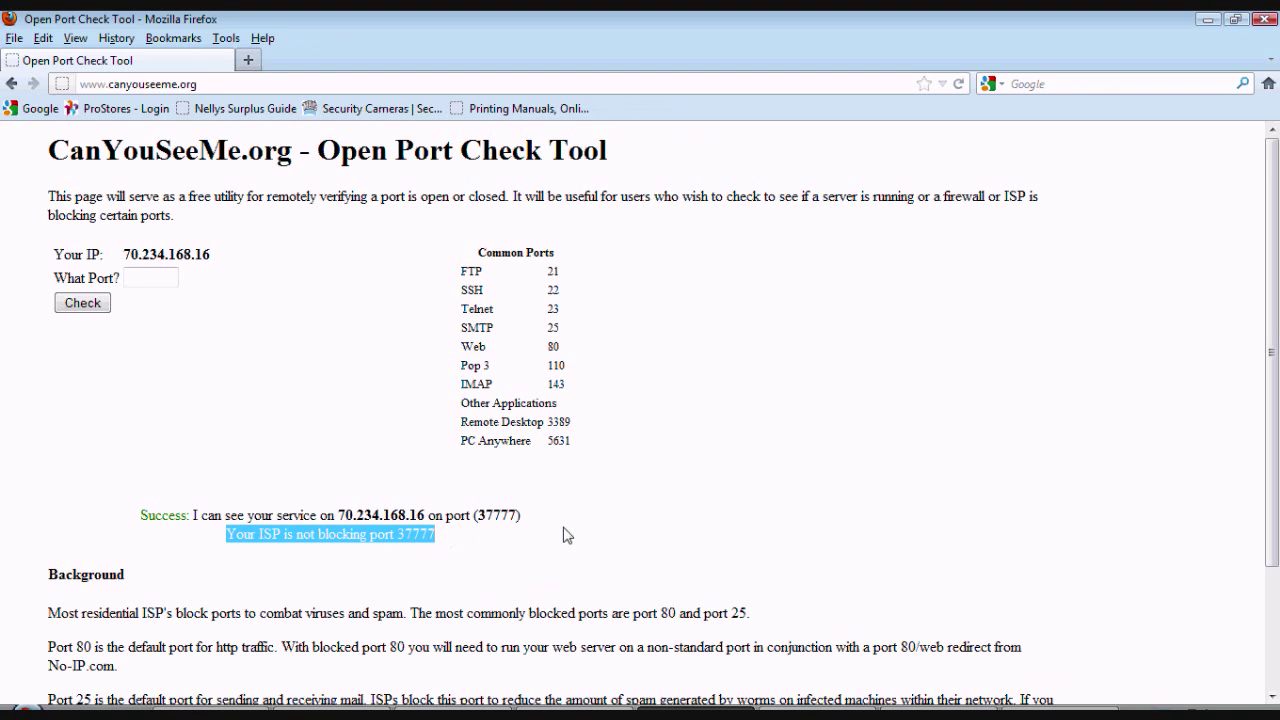
{"action": "left_click", "coordinate": [621, 523]}
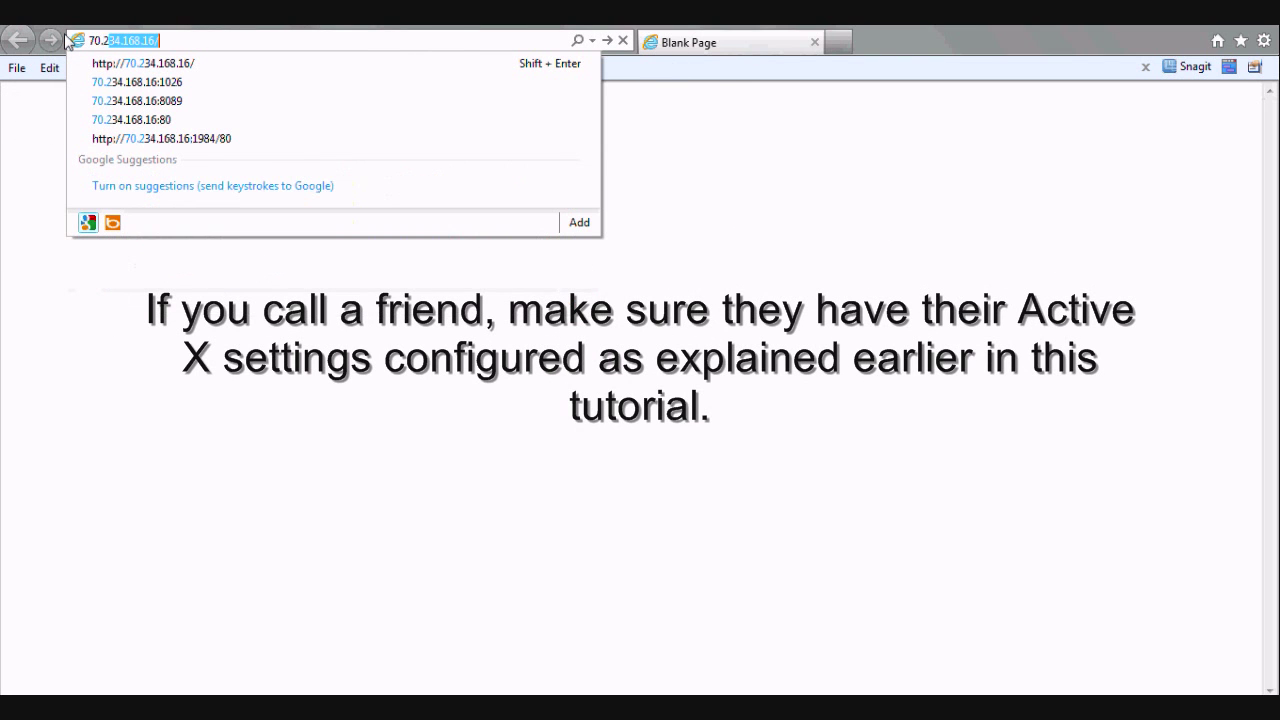
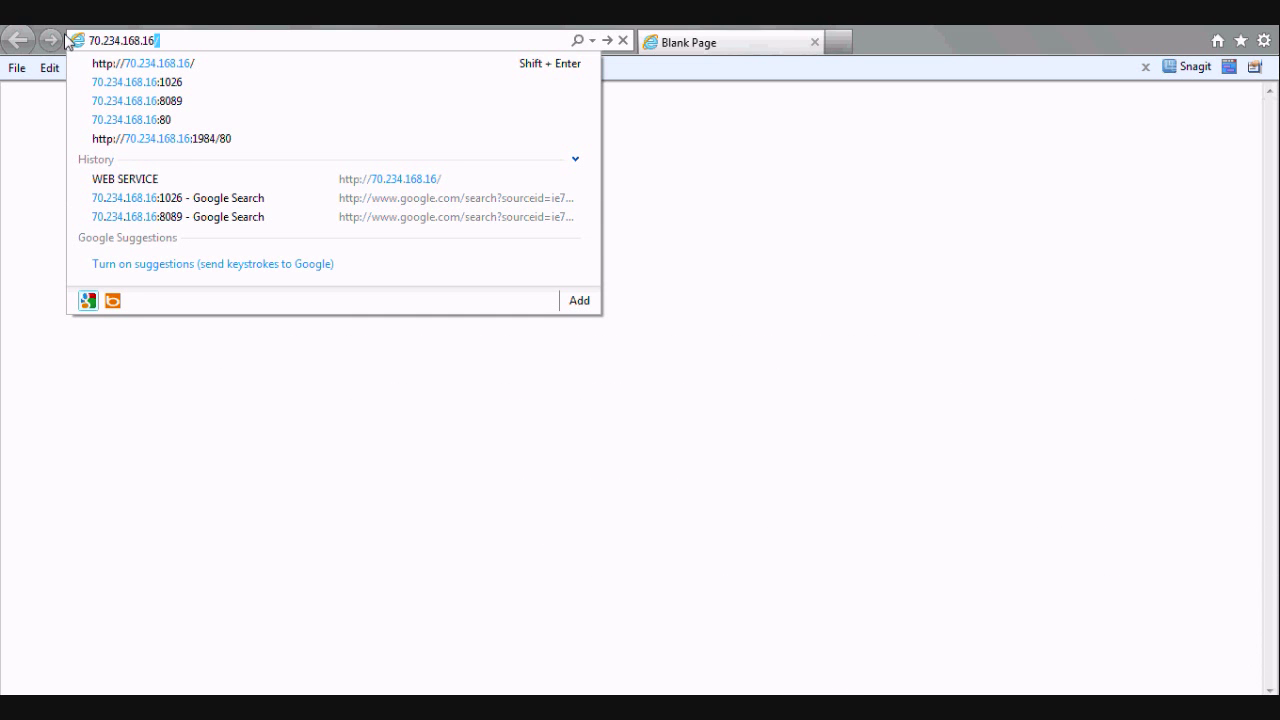
{"action": "key", "text": "Return"}
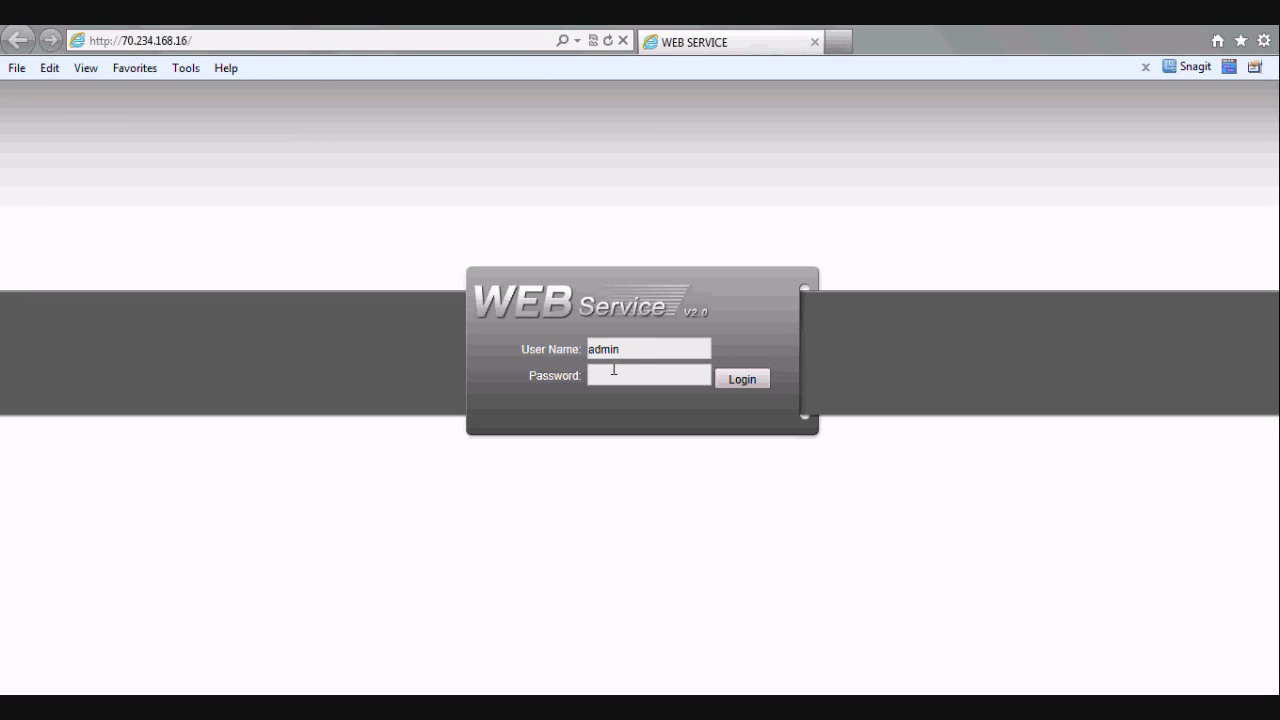
{"action": "left_click", "coordinate": [746, 383]}
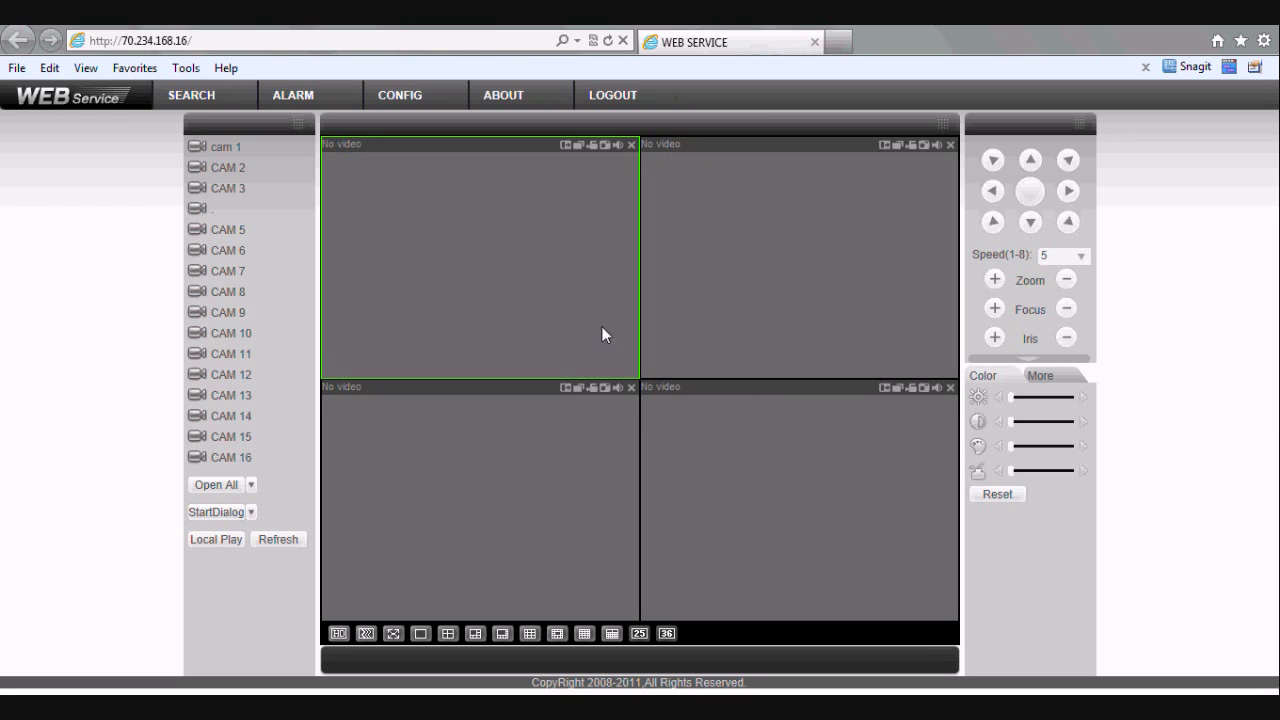
Open all camera feeds so live video streams in the four-pane view
{"action": "left_click", "coordinate": [218, 485]}
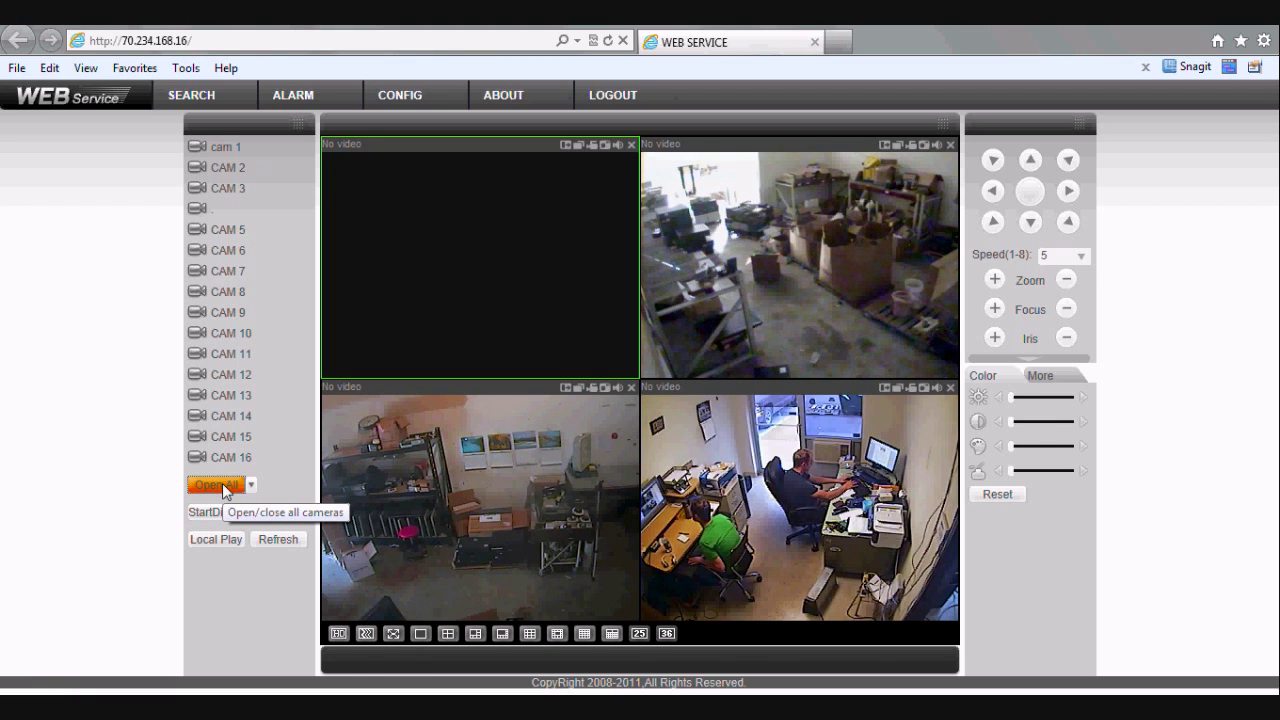
{"action": "left_click", "coordinate": [222, 484]}
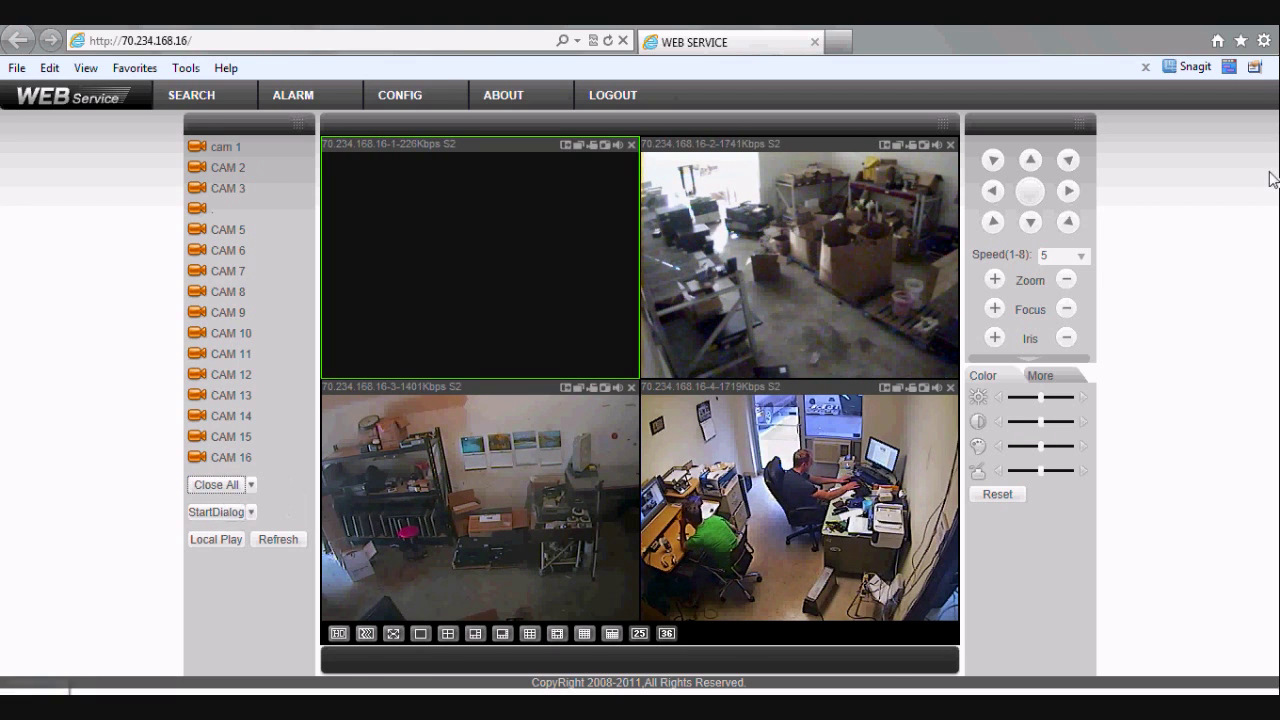